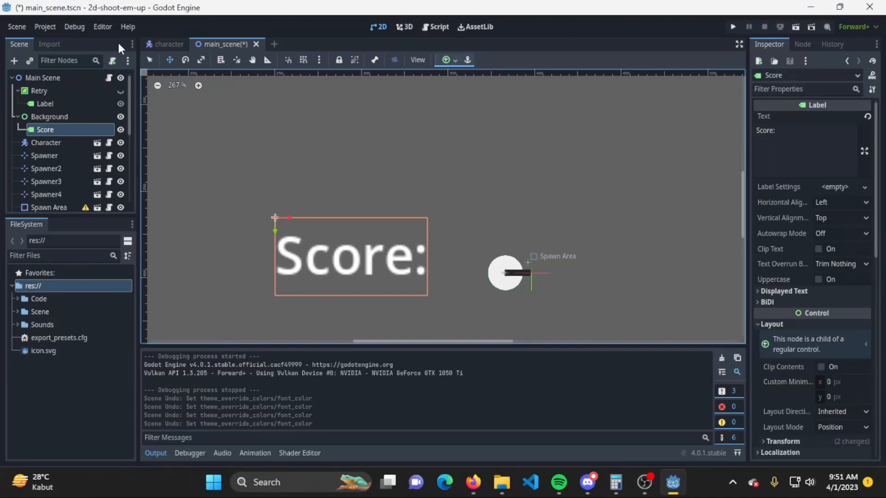
Step: Run the game and test the character's movement and shooting in all directions, then close it
scroll(92, 138, down, 5)
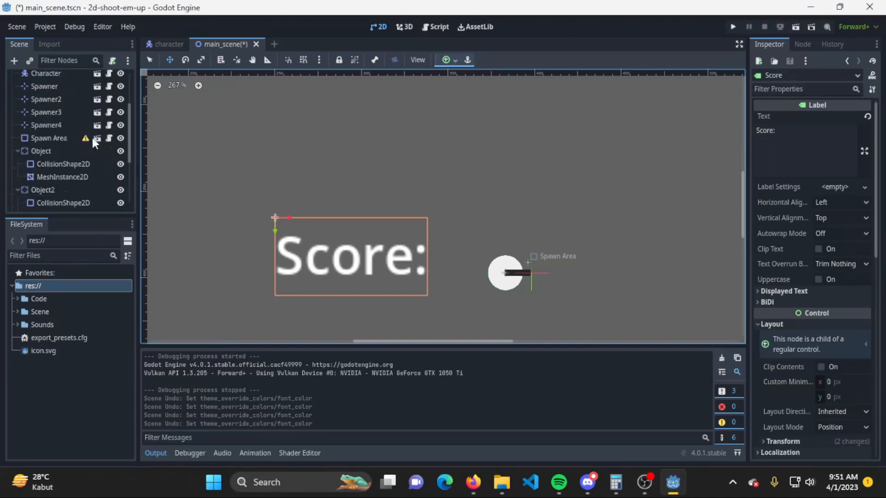
scroll(98, 157, down, 1)
scroll(791, 231, down, 2)
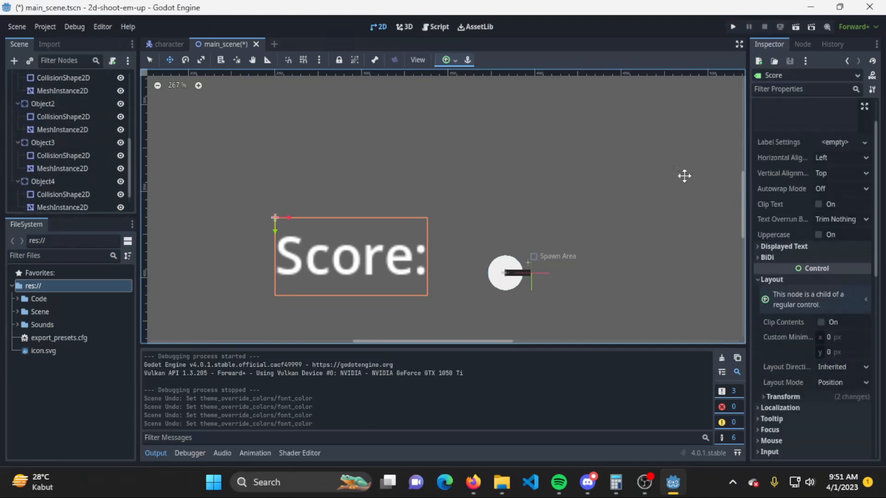
click(734, 27)
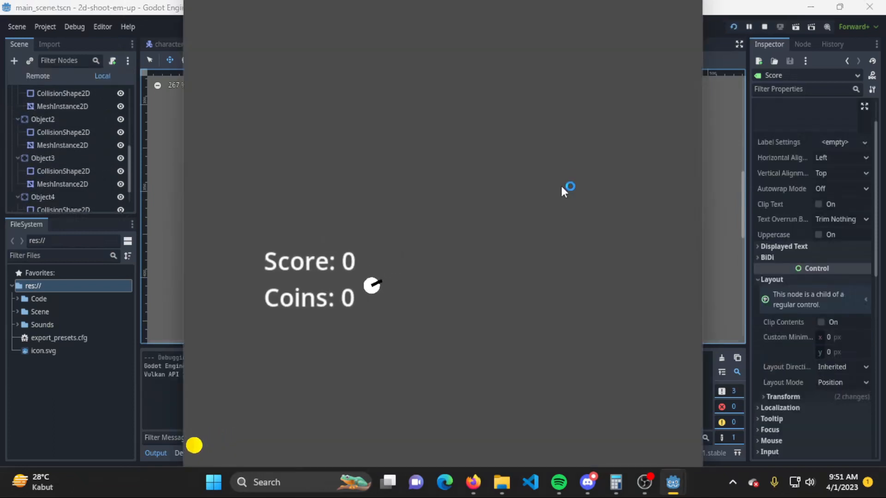
key(d)
key(s)
key(w)
key(a)
key(s)
click(327, 319)
click(326, 315)
key(w)
key(d)
click(326, 309)
click(432, 163)
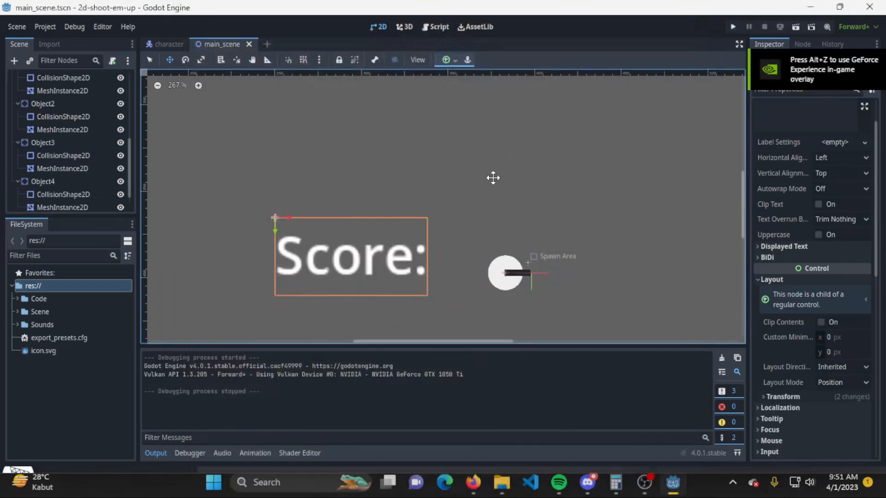
double_click(596, 13)
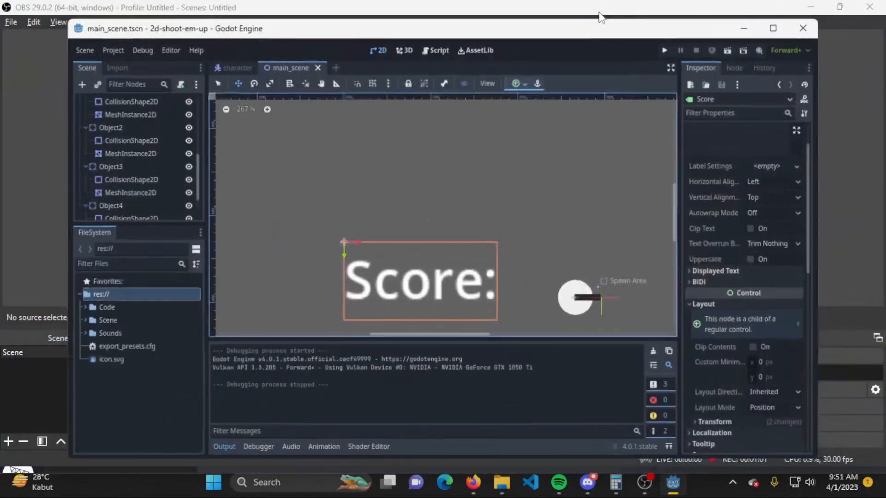
double_click(582, 33)
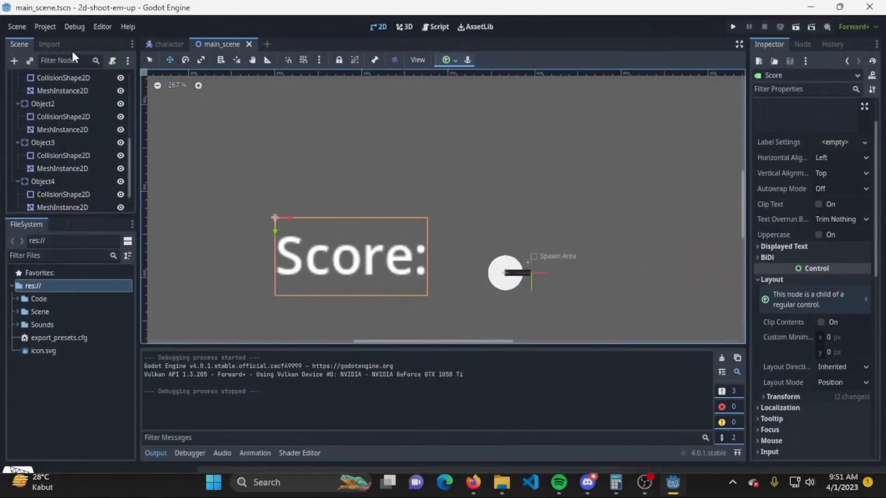
Step: Examine the main scene's nodes and their properties, from Main Scene, Retry and Background to Character and the spawners
scroll(69, 140, up, 5)
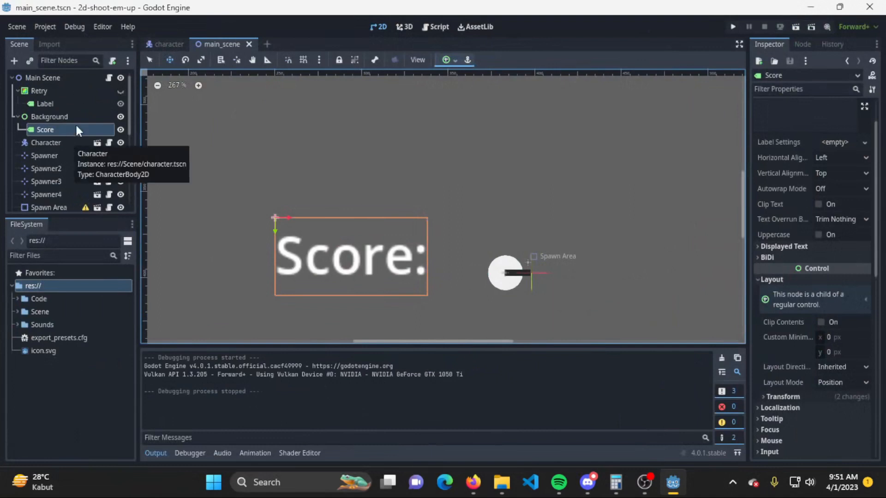
click(68, 76)
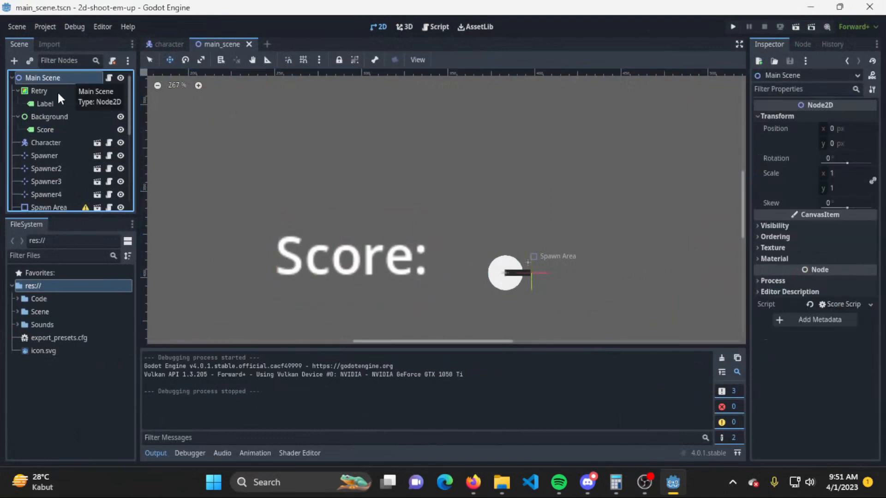
click(57, 90)
click(57, 102)
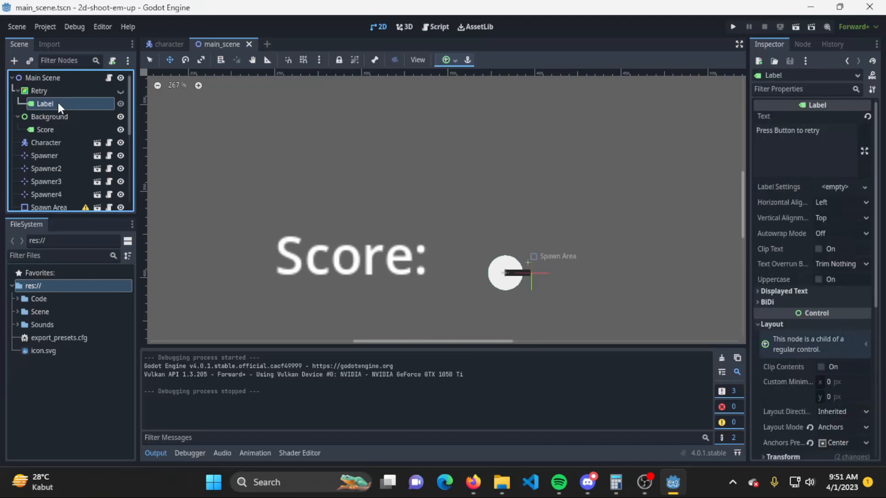
click(50, 115)
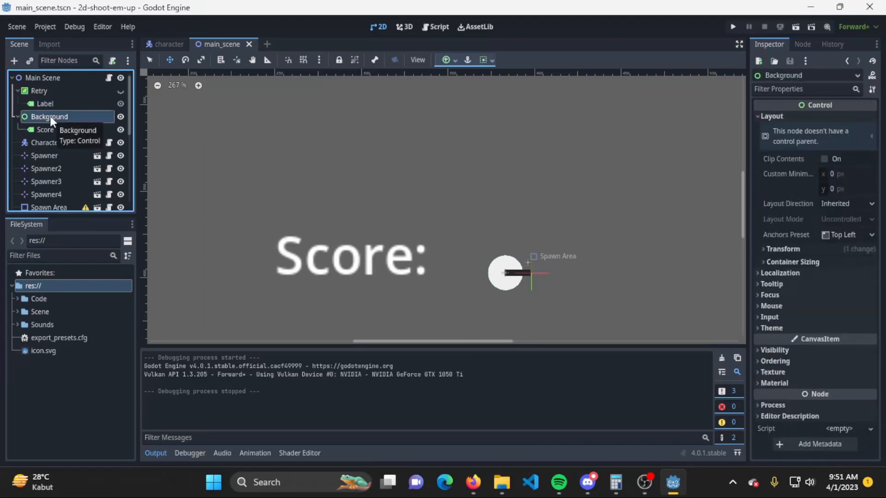
click(57, 130)
click(46, 143)
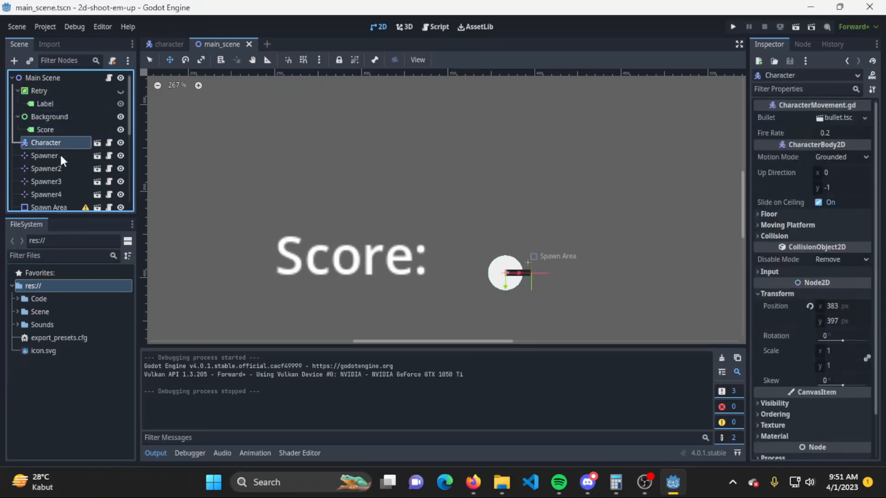
scroll(63, 182, down, 2)
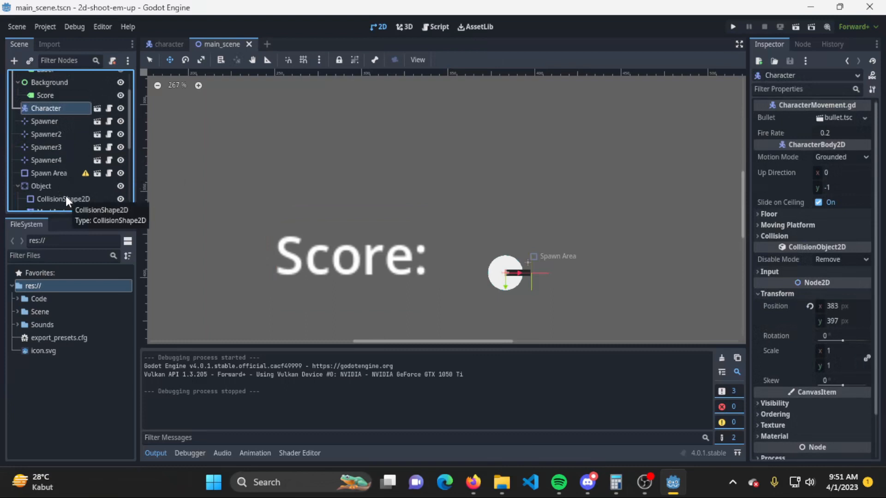
scroll(66, 197, up, 2)
click(53, 116)
click(50, 102)
click(49, 92)
click(51, 116)
click(52, 129)
click(54, 155)
click(54, 168)
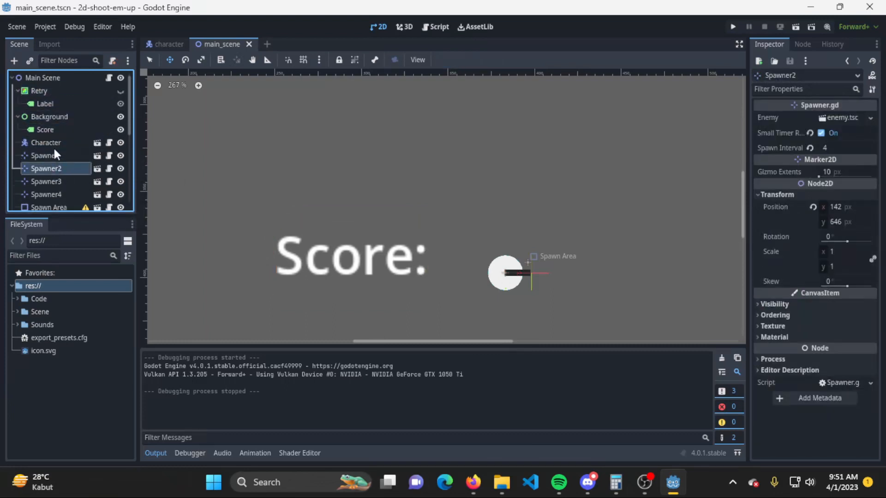
click(53, 144)
Step: Move the Score label up and to the left to about (192, 302) and test-run the game
click(54, 130)
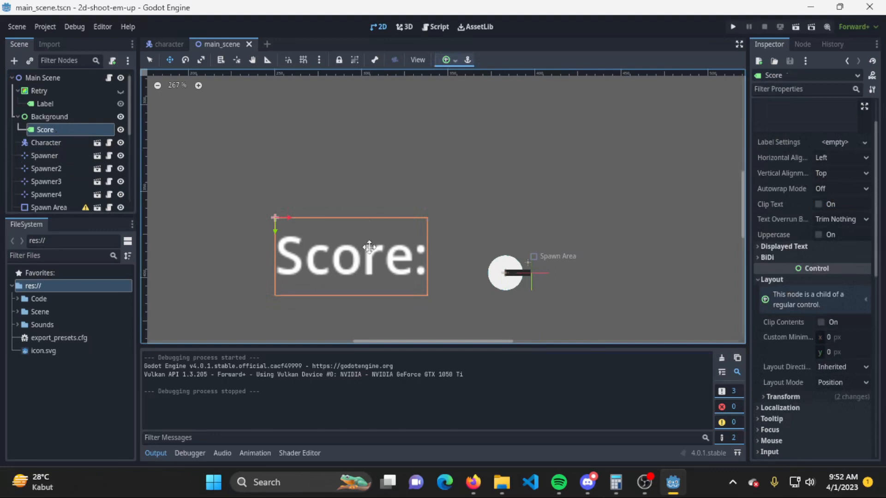
drag(277, 233, 195, 110)
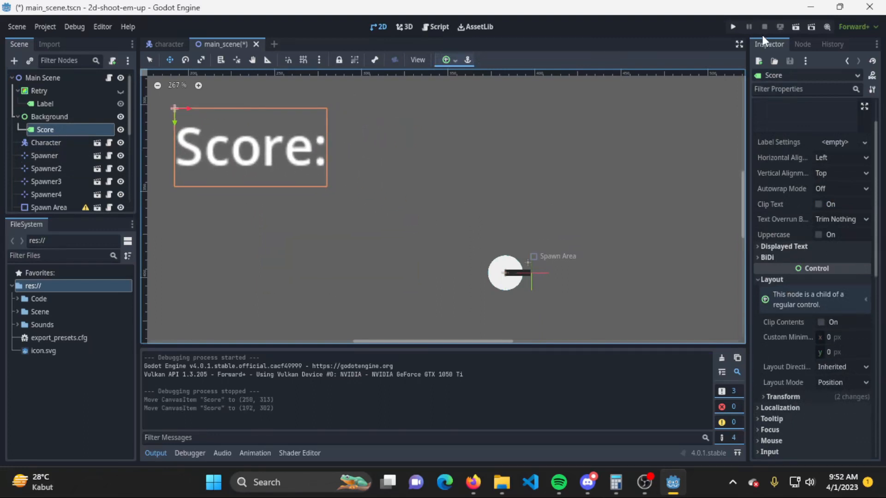
click(733, 27)
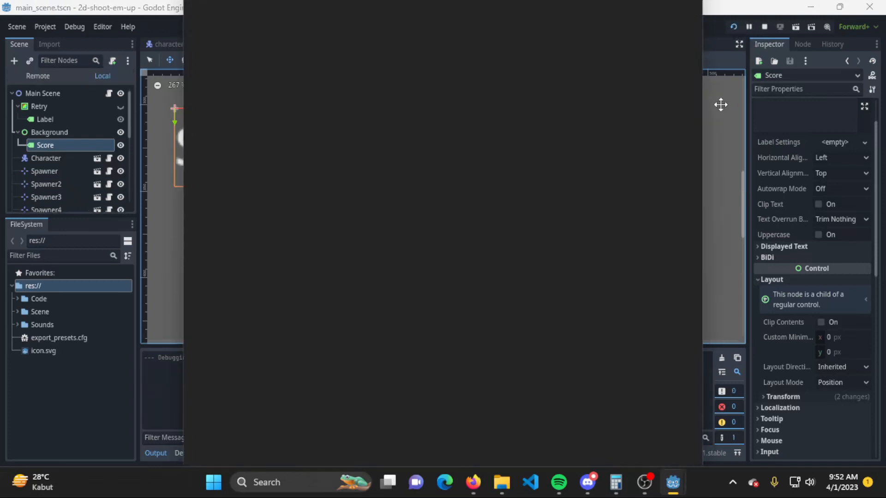
key(F8)
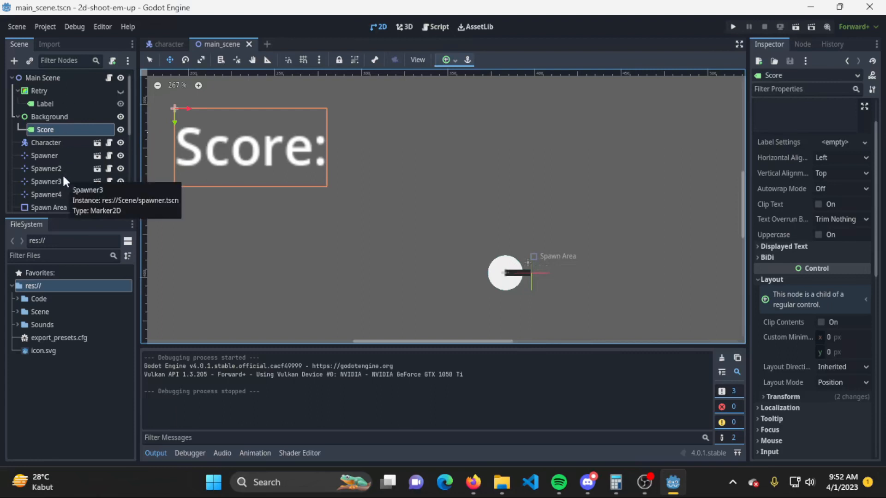
Step: Enable the font color theme override on the Score label and set it to golden yellow
click(73, 144)
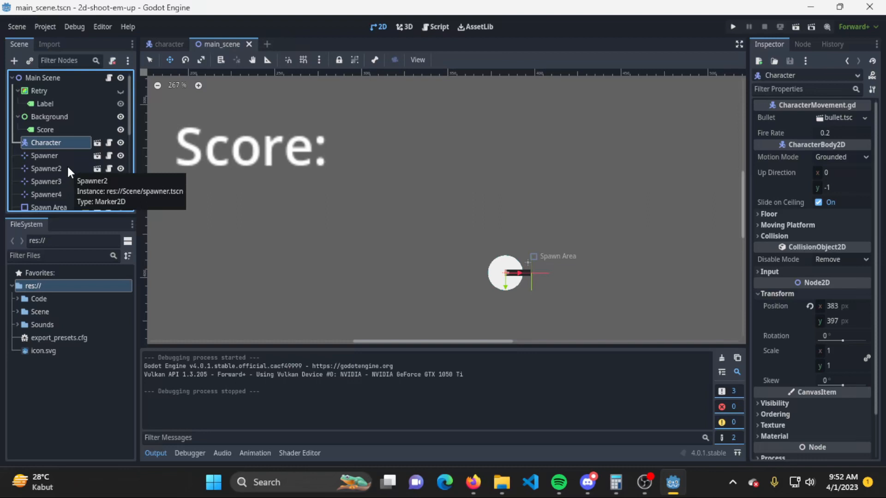
click(59, 125)
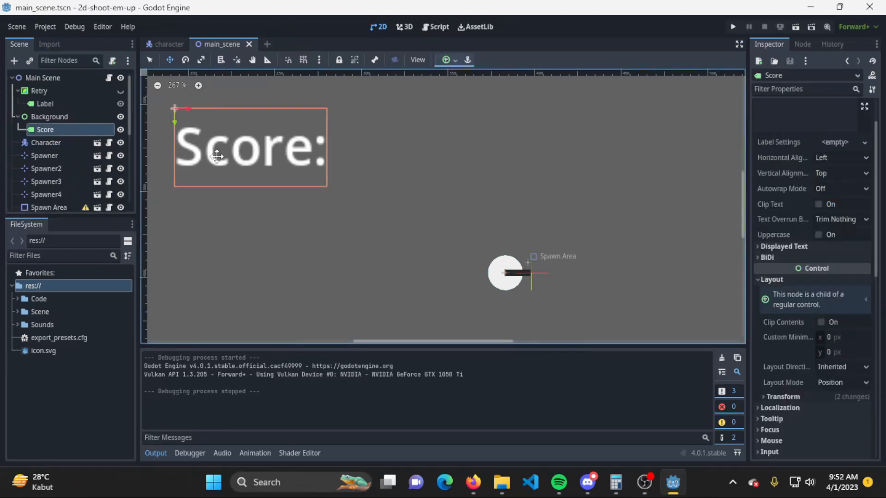
scroll(834, 143, up, 2)
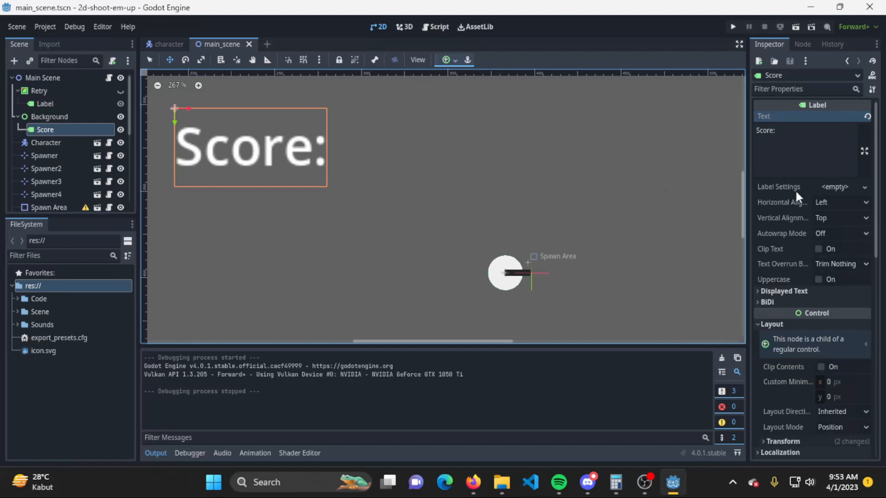
scroll(796, 213, down, 6)
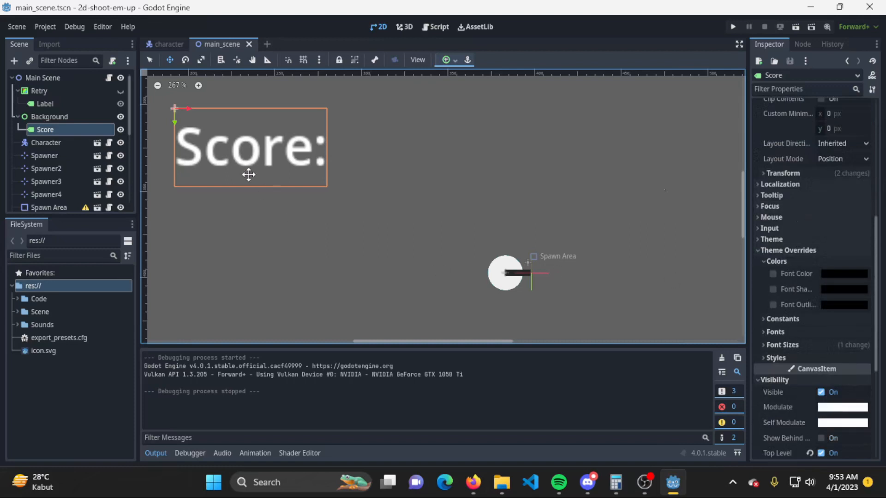
click(773, 273)
click(846, 274)
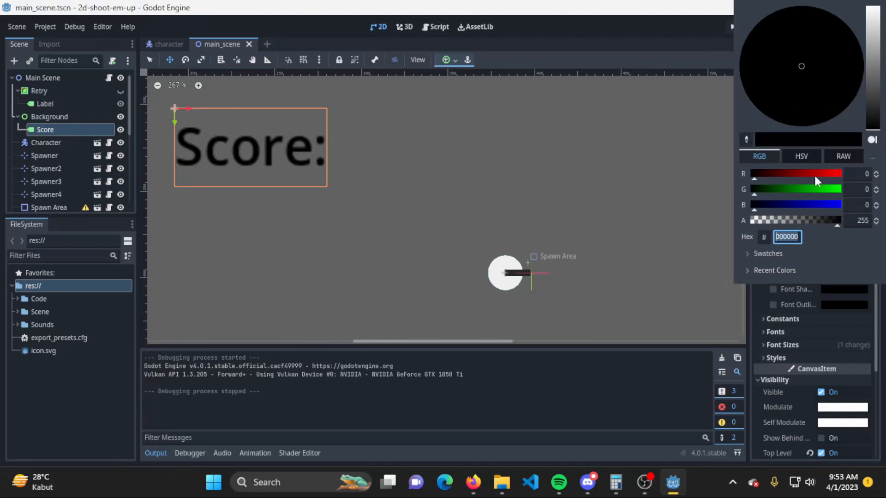
drag(813, 171, 843, 173)
click(801, 132)
drag(872, 57, 872, 35)
click(566, 43)
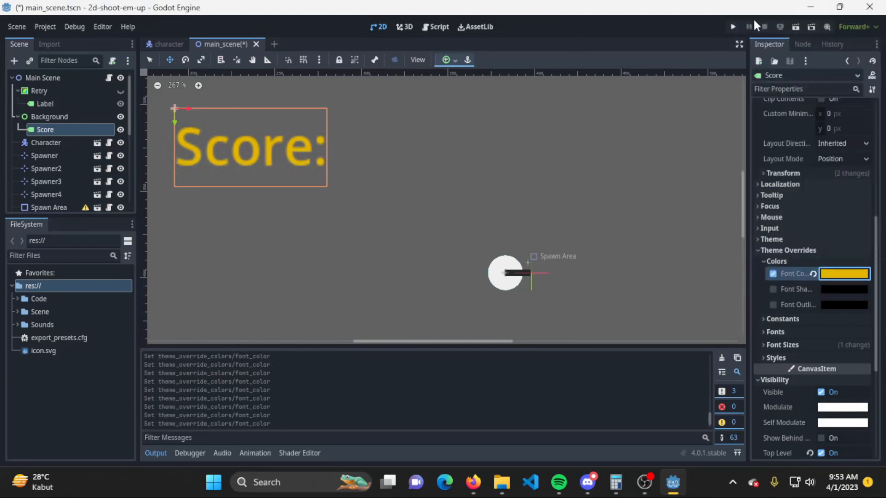
Step: Run the game to check the recolored score text, stop it, and review the Score label's text properties
click(733, 27)
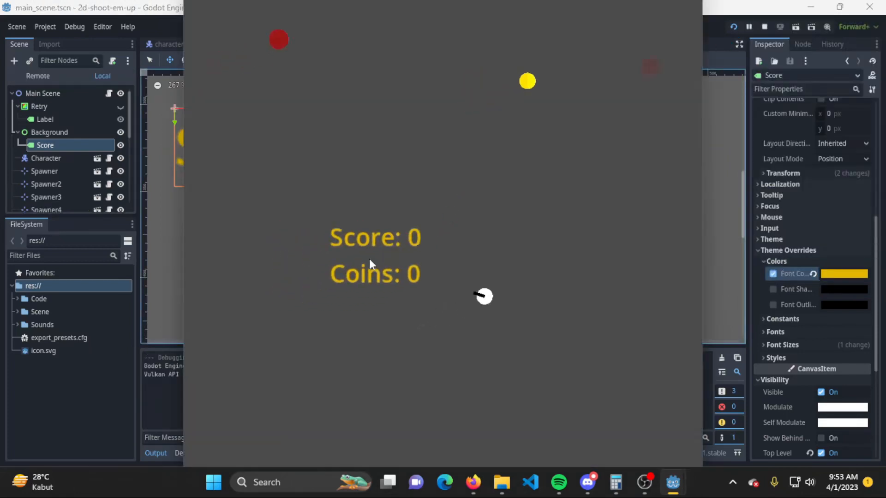
key(F8)
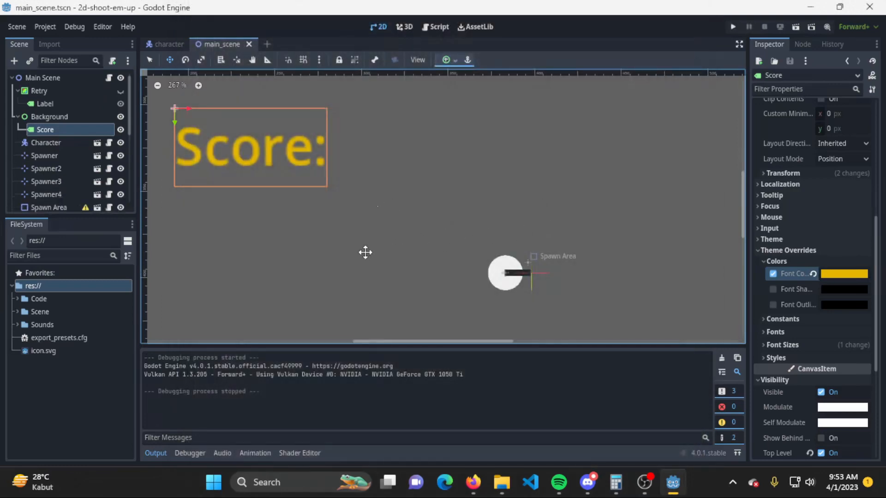
scroll(781, 222, up, 5)
scroll(781, 222, up, 1)
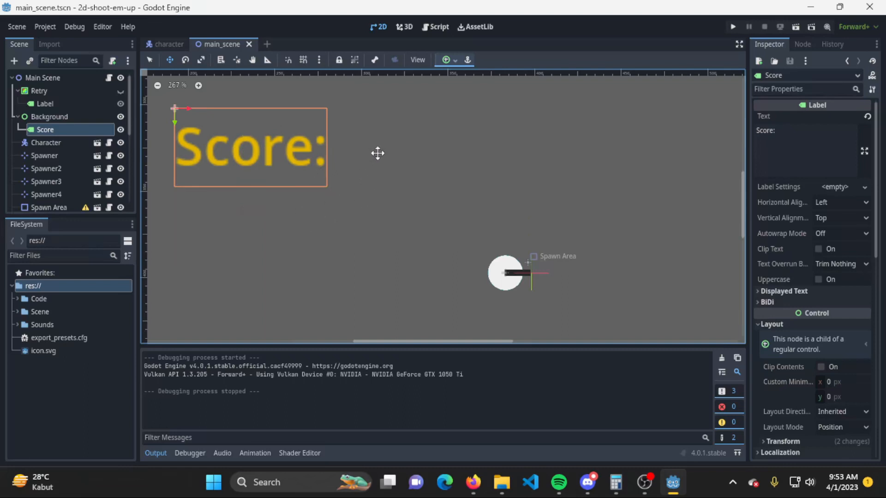
Step: Open the instanced Character scene from the main scene for editing
click(67, 130)
scroll(60, 126, down, 1)
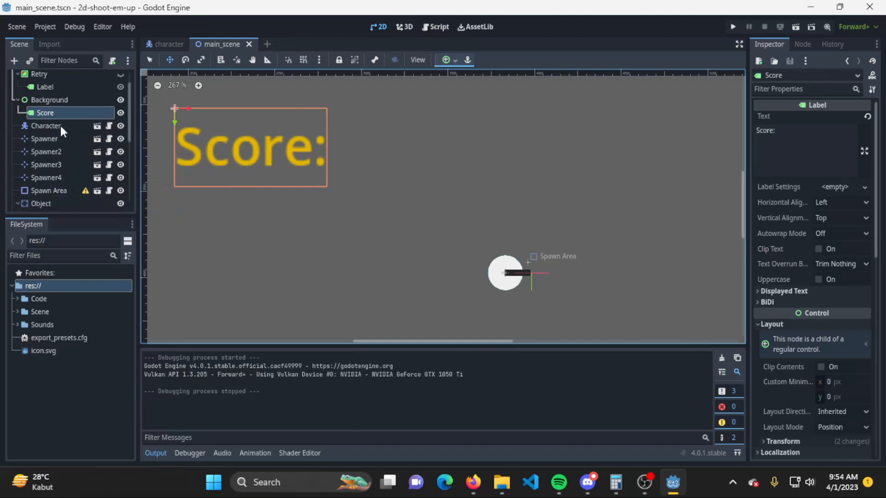
click(60, 126)
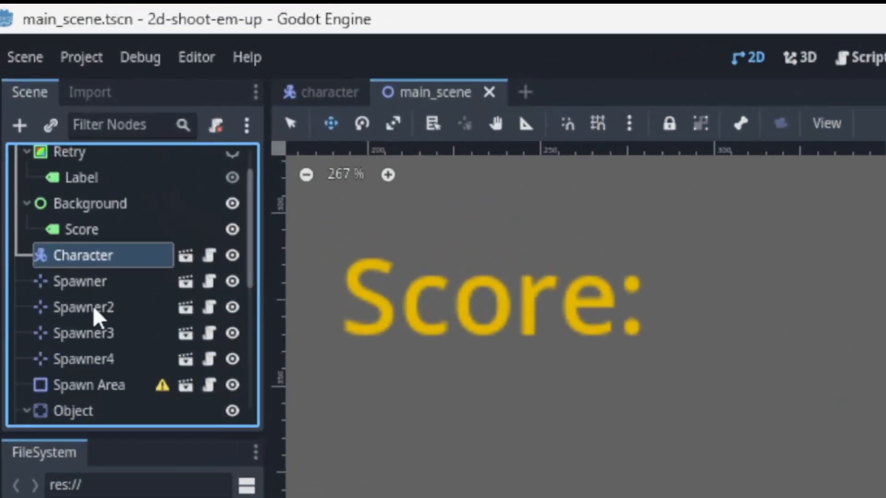
click(94, 308)
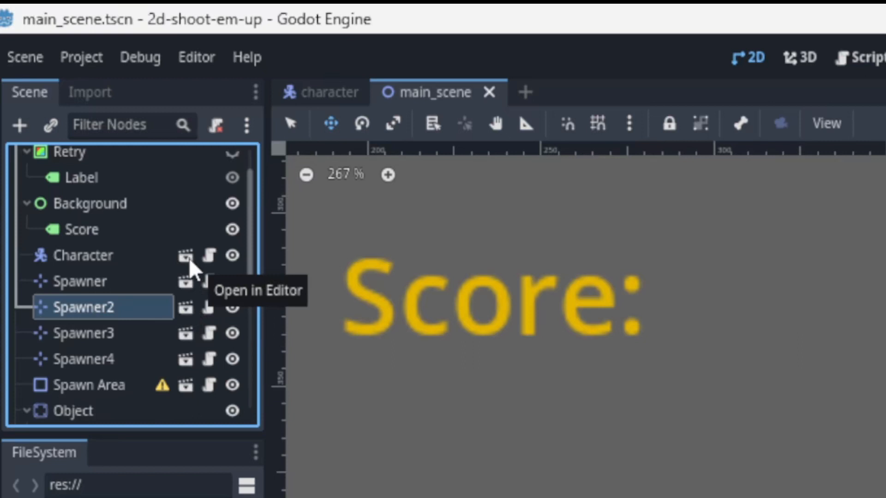
click(116, 258)
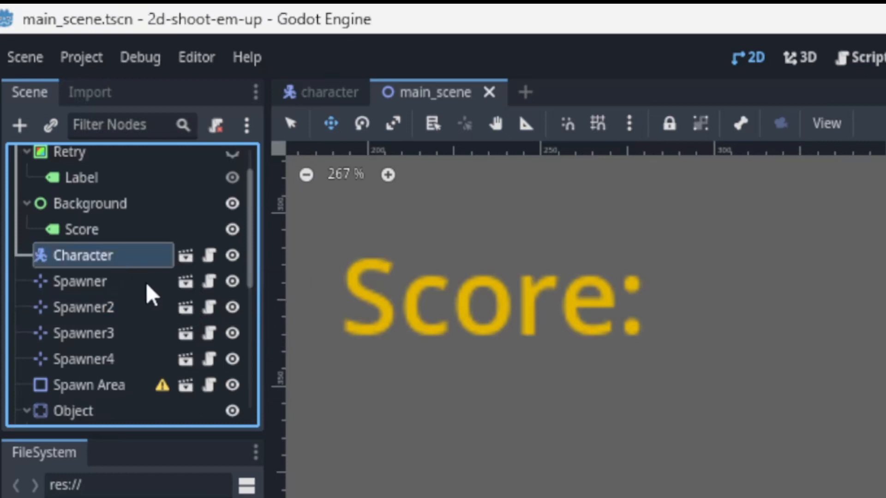
click(186, 255)
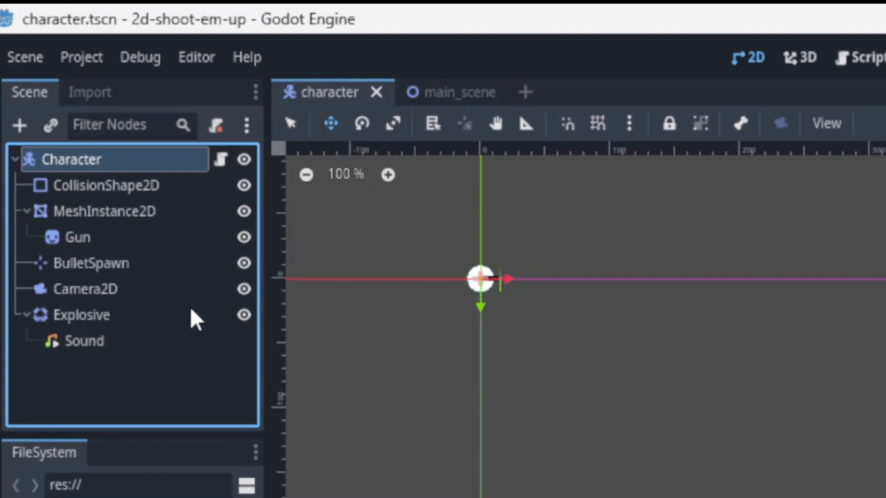
Step: Examine the character scene's collision shape, mesh, gun, bullet spawn and root nodes, including a close view of the character
click(138, 190)
click(136, 217)
click(133, 237)
click(137, 263)
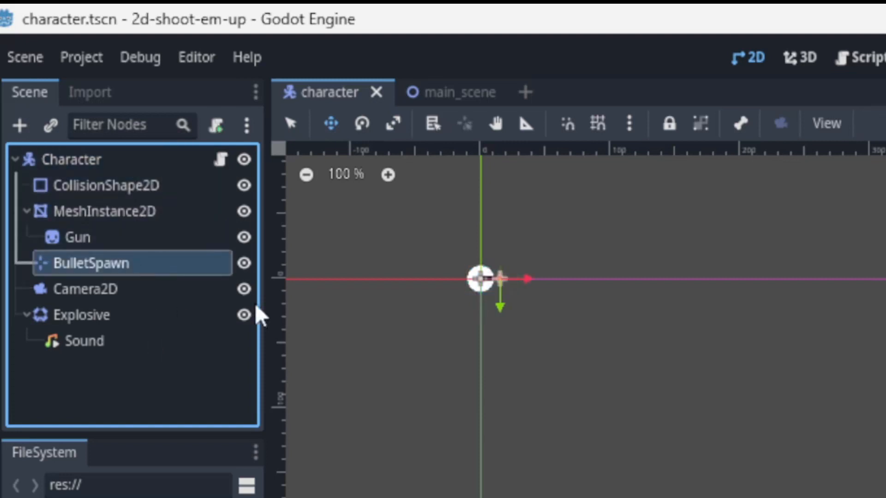
click(92, 186)
double_click(103, 162)
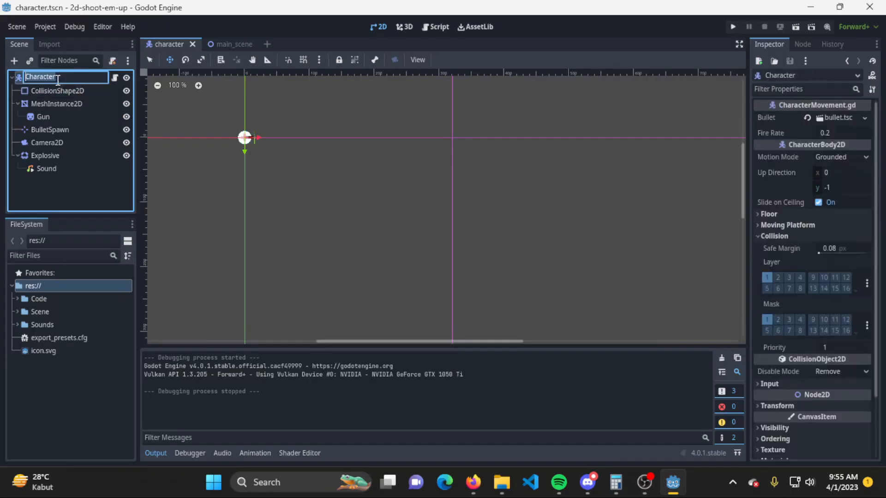
double_click(19, 78)
scroll(463, 226, up, 5)
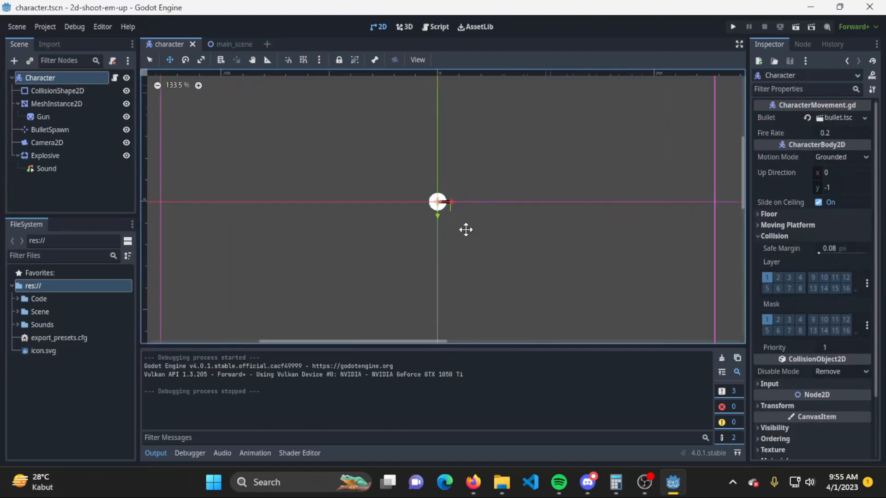
scroll(433, 205, up, 10)
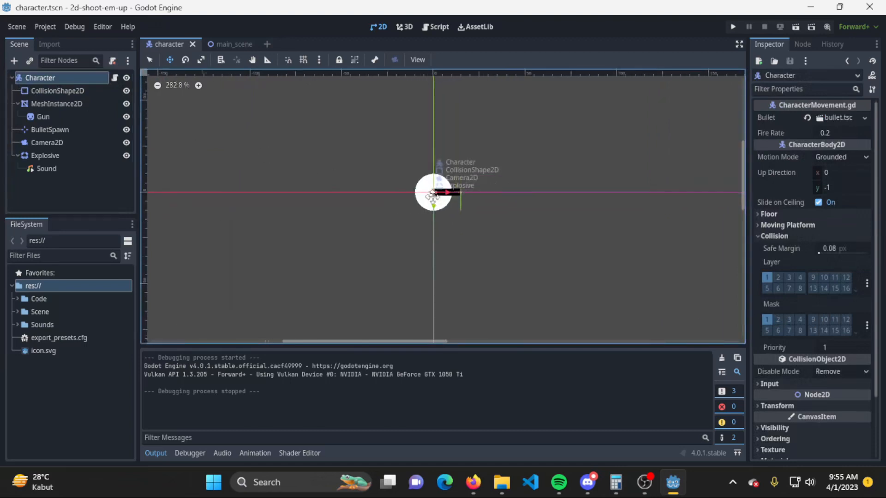
Step: Review the character scene's child nodes one by one, including the Camera2D, Explosive and Sound nodes and their properties
click(66, 92)
click(66, 104)
click(68, 116)
click(68, 130)
click(65, 153)
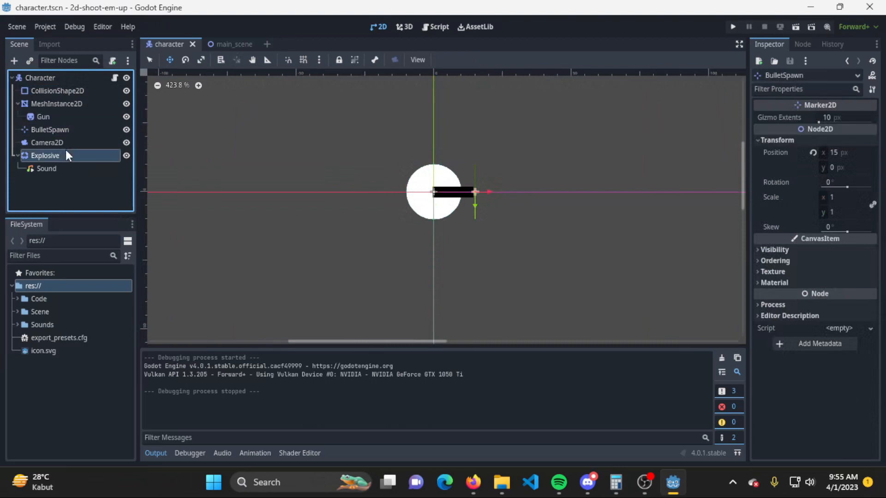
click(54, 168)
click(59, 155)
click(64, 130)
click(64, 104)
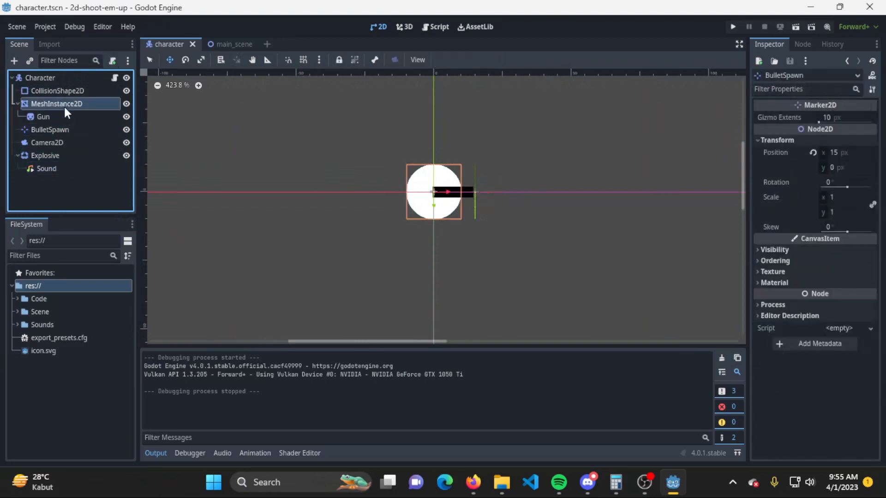
click(68, 92)
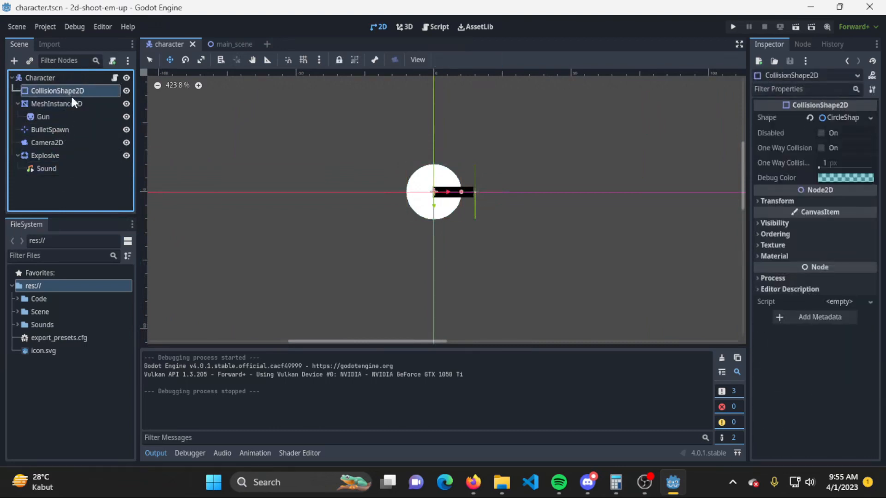
click(78, 102)
click(79, 116)
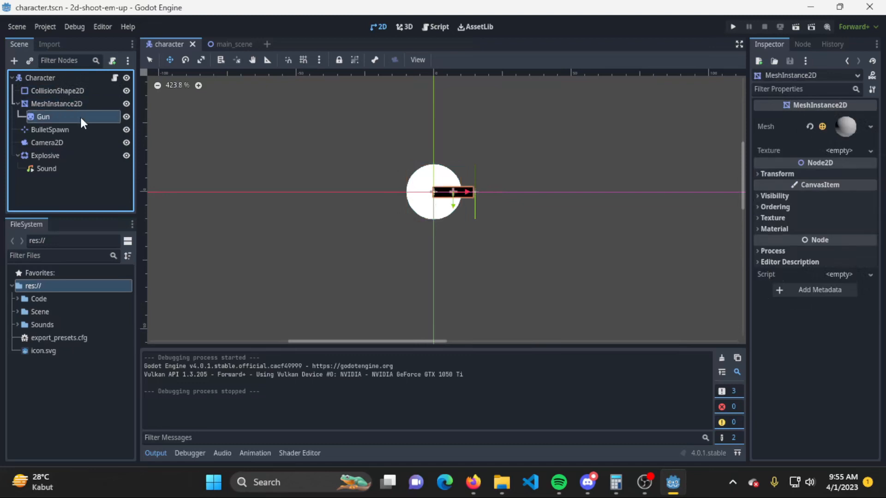
click(80, 131)
click(71, 143)
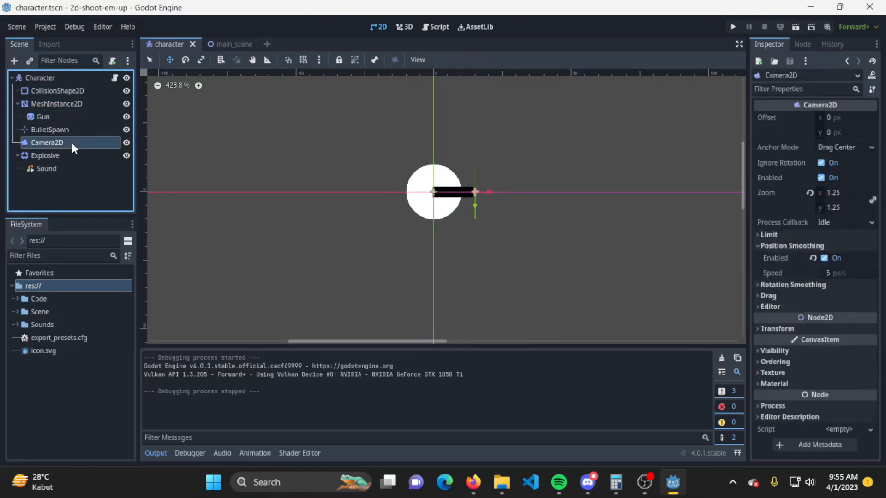
click(68, 159)
click(62, 169)
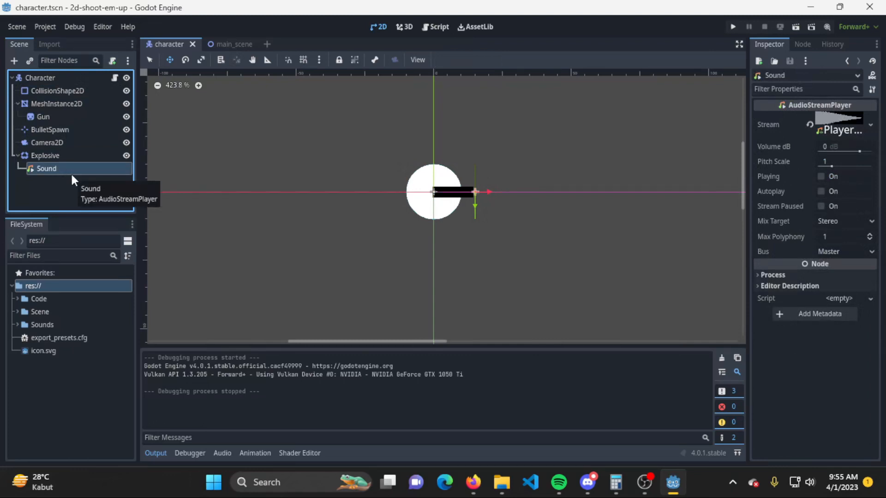
Step: Return to the main scene and inspect the properties of its Score label and Character instance
click(233, 44)
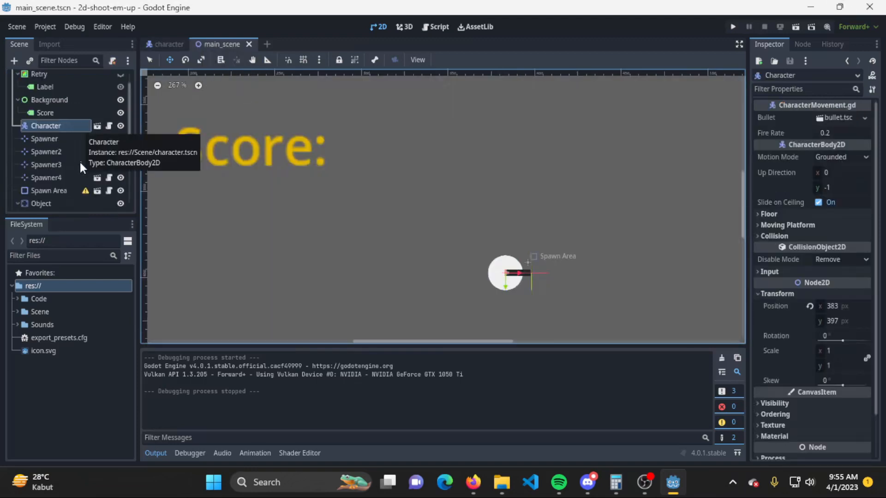
scroll(91, 152, up, 1)
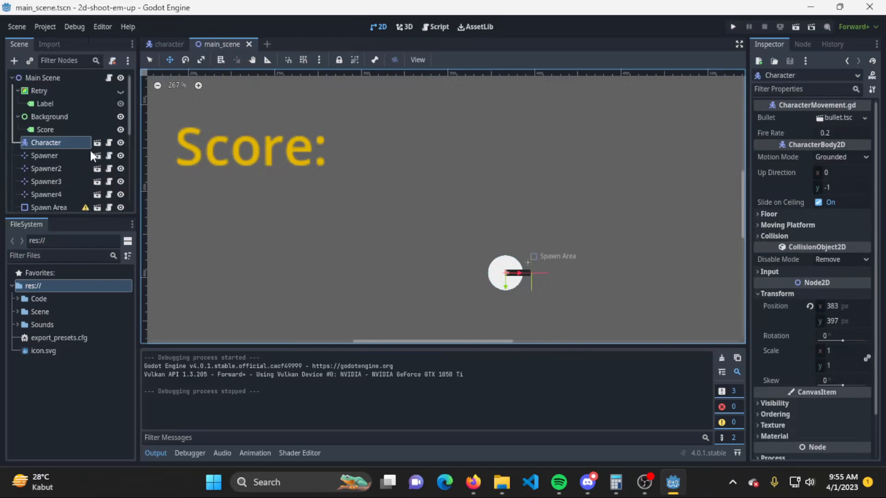
click(54, 130)
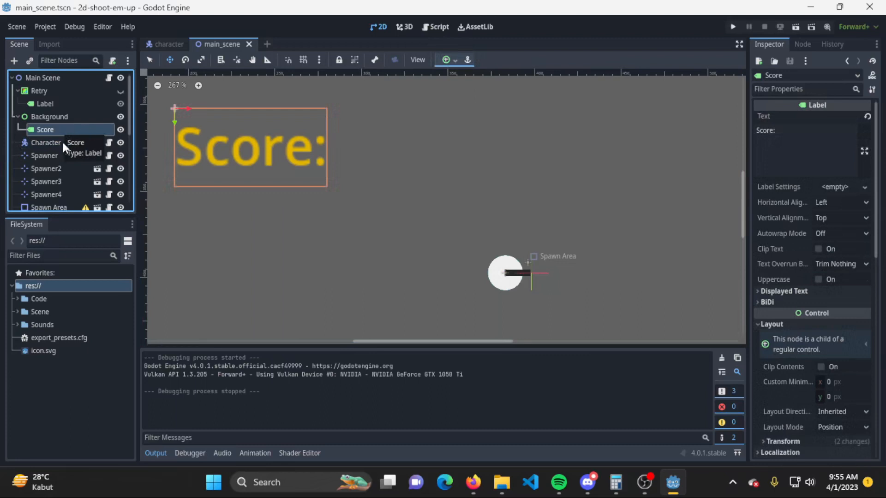
click(47, 143)
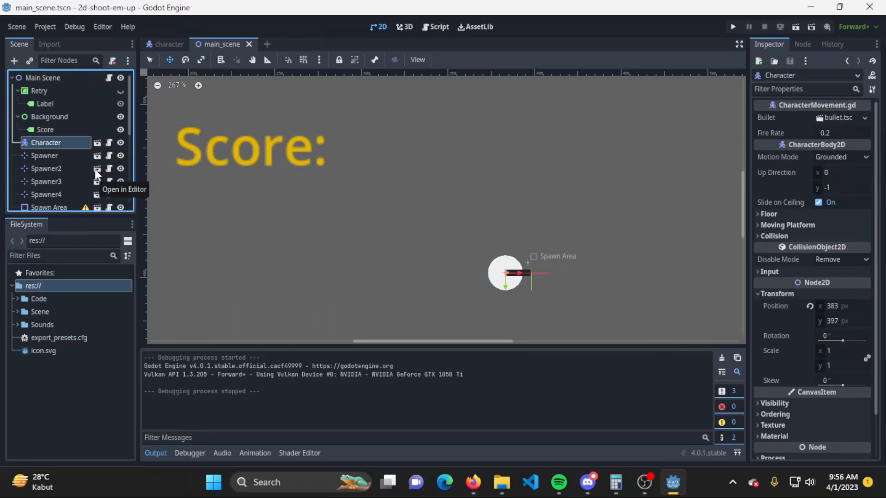
Step: Quit the 2d-shoot-em-up project to open the YoutubeGodot project, and display its 2D workspace
click(45, 27)
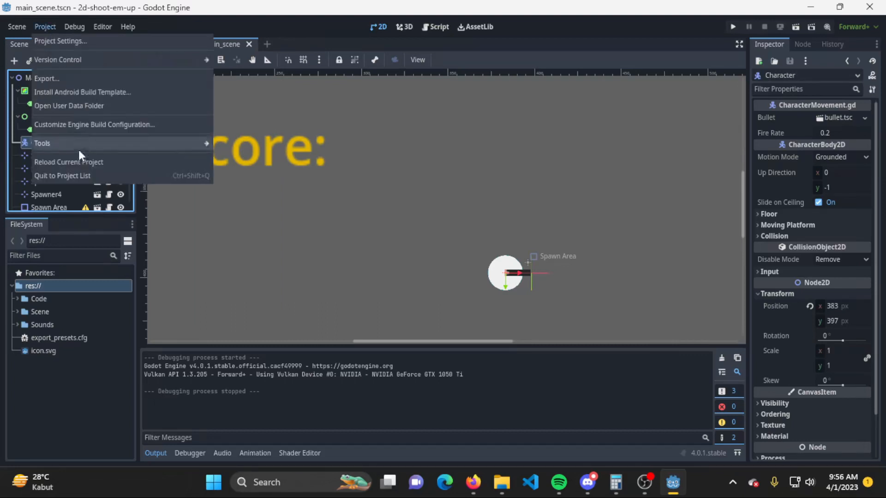
click(78, 176)
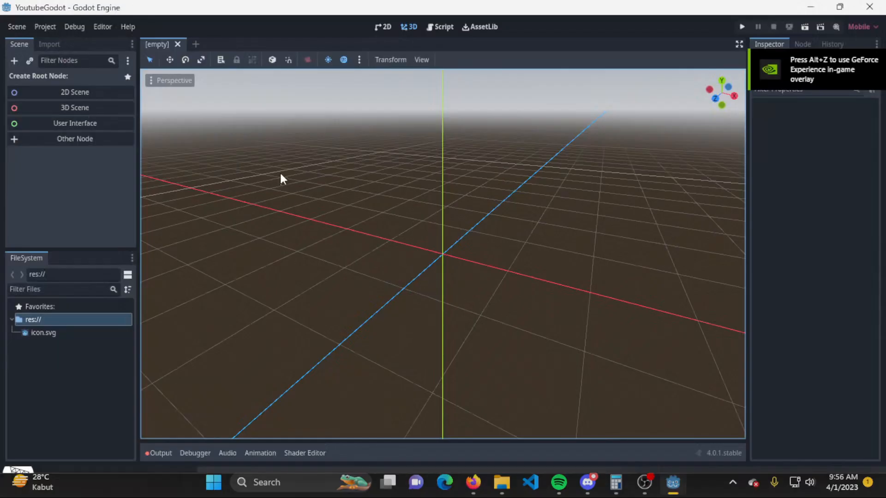
click(383, 29)
click(409, 27)
click(379, 28)
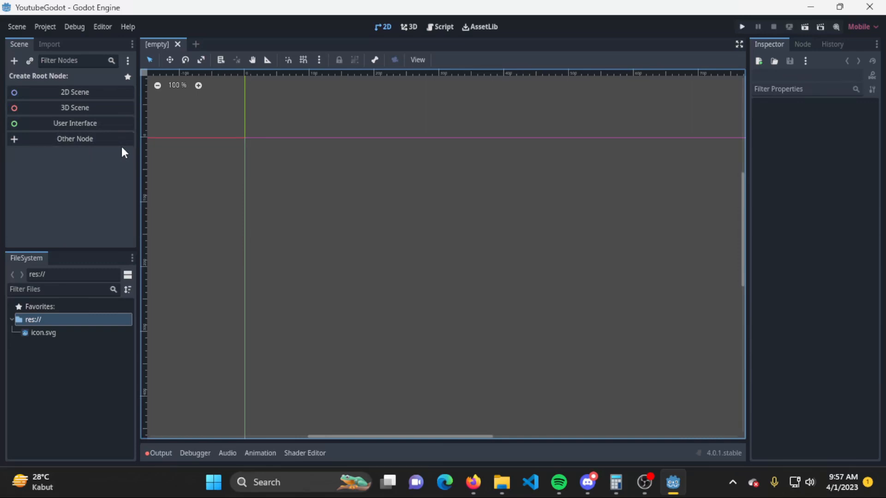
Step: Create a 2D Scene root node and save the scene as Scene1.tscn in the project's root folder
click(97, 94)
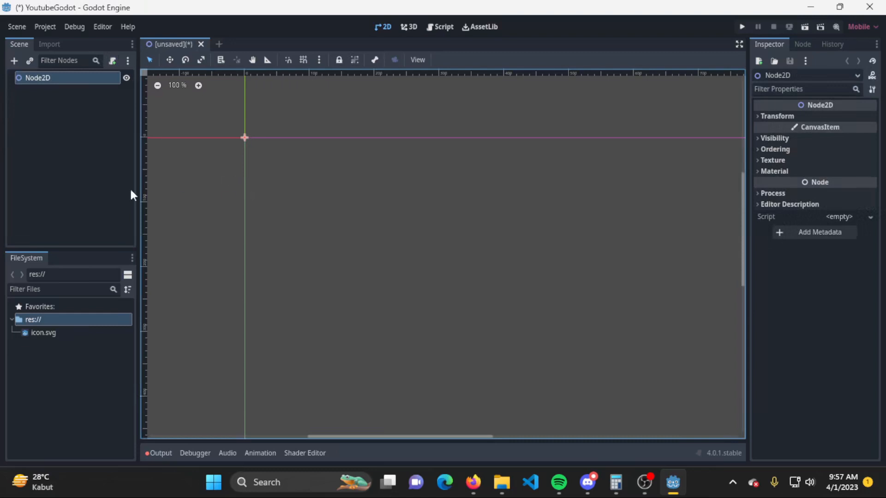
key(ctrl+s)
text(Scene)
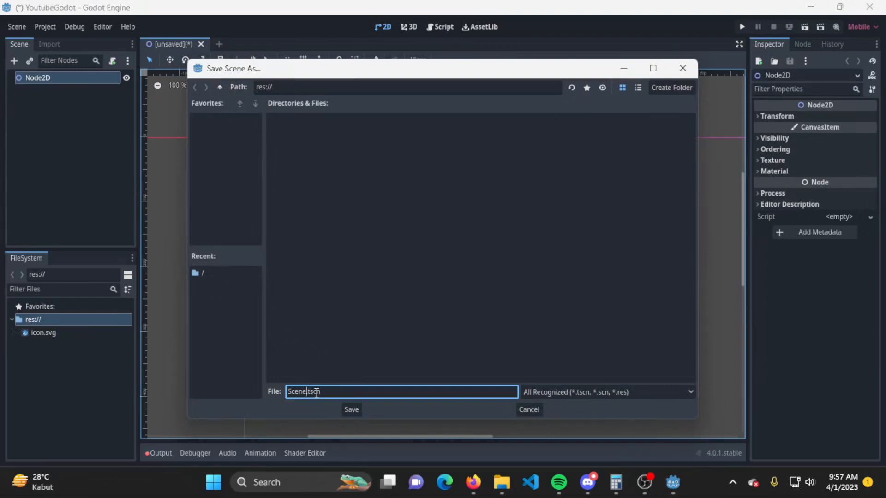
text(1)
click(352, 410)
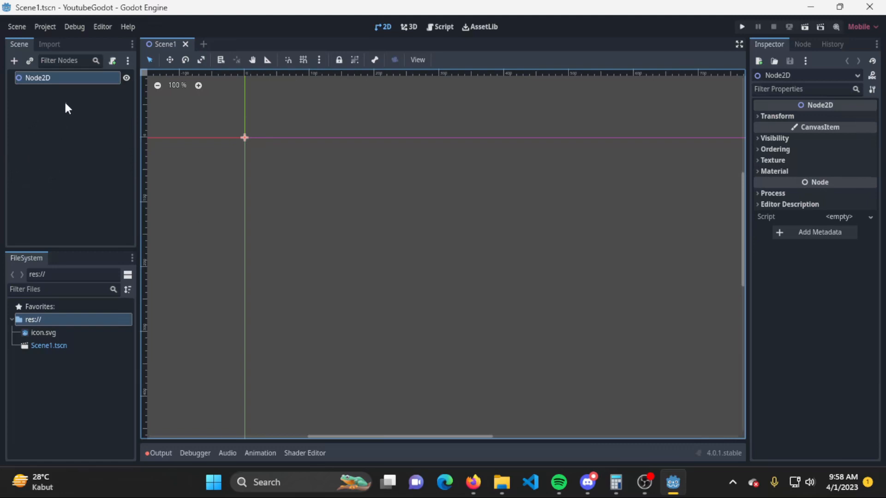
Step: Rename the root Node2D as MainNode
right_click(66, 77)
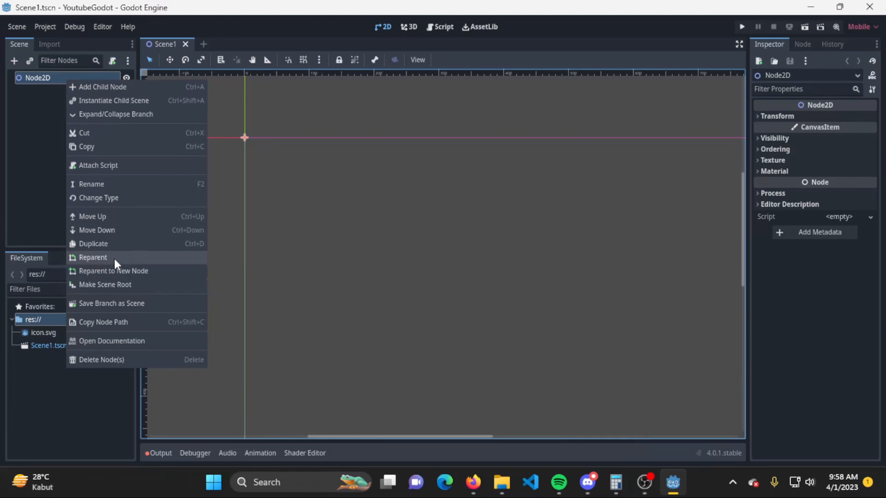
click(125, 185)
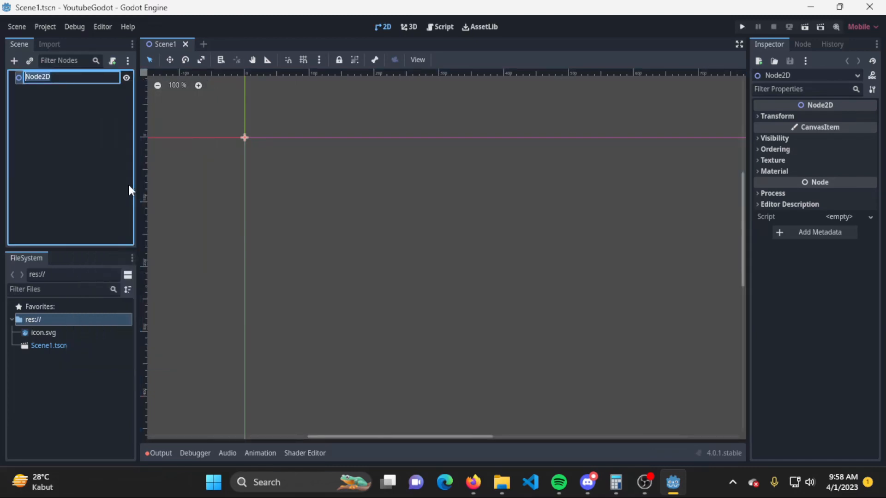
text(MainNode)
key(Return)
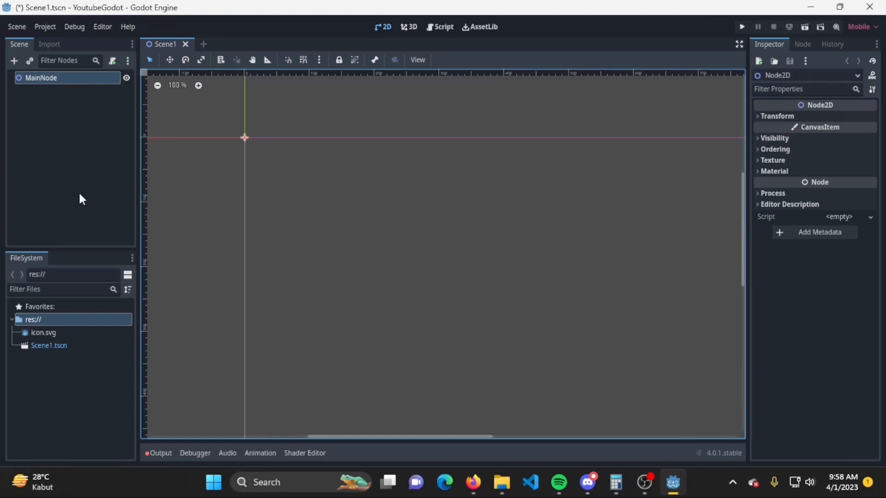
Step: Bring up the node type list for adding a child node to MainNode
click(105, 162)
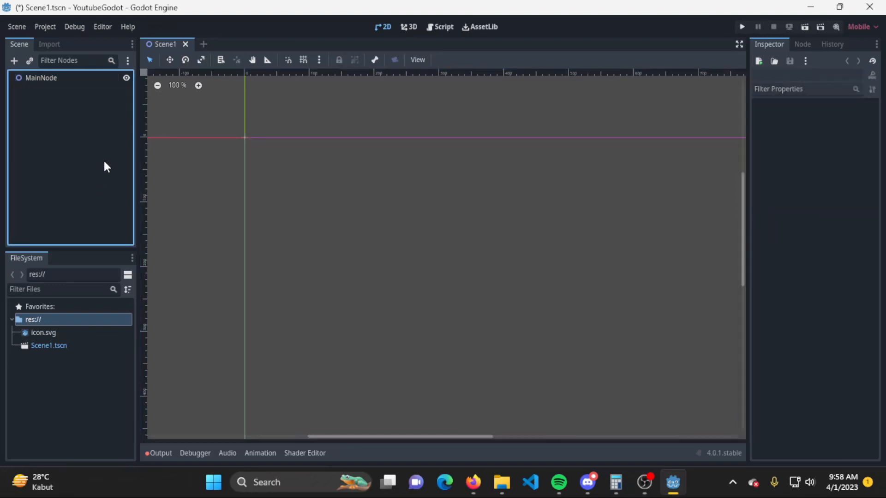
click(95, 79)
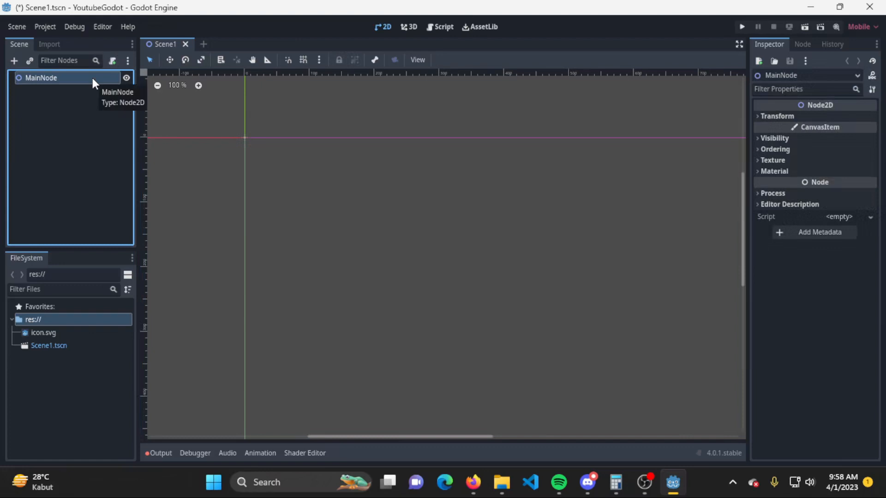
right_click(92, 79)
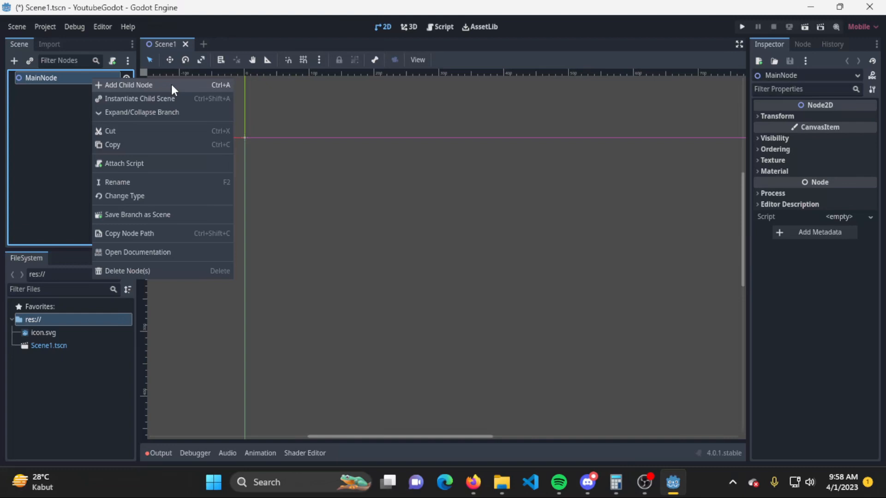
click(78, 114)
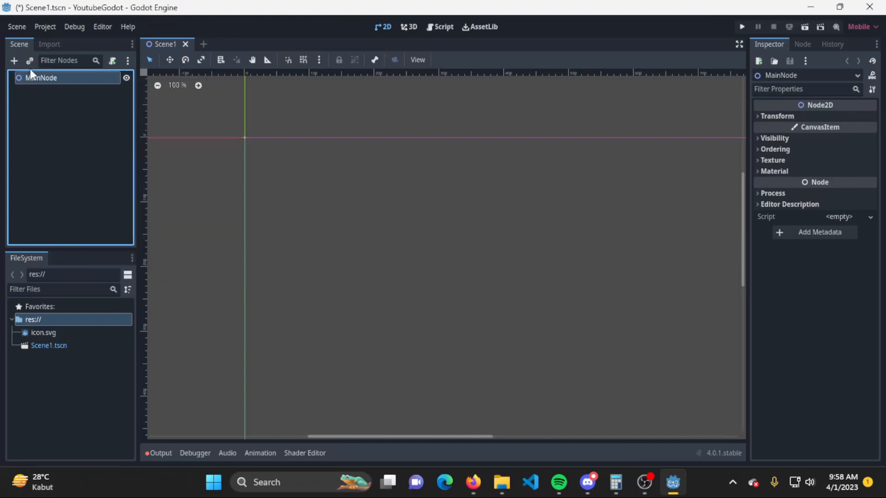
right_click(62, 79)
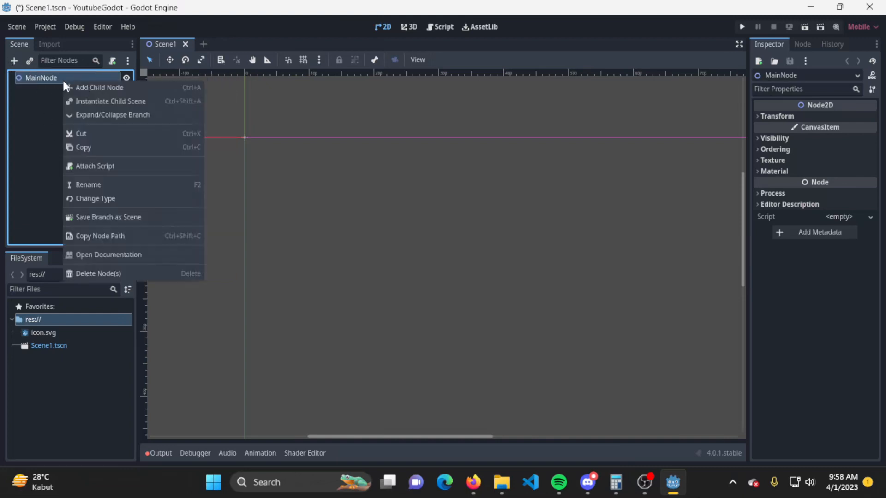
click(112, 89)
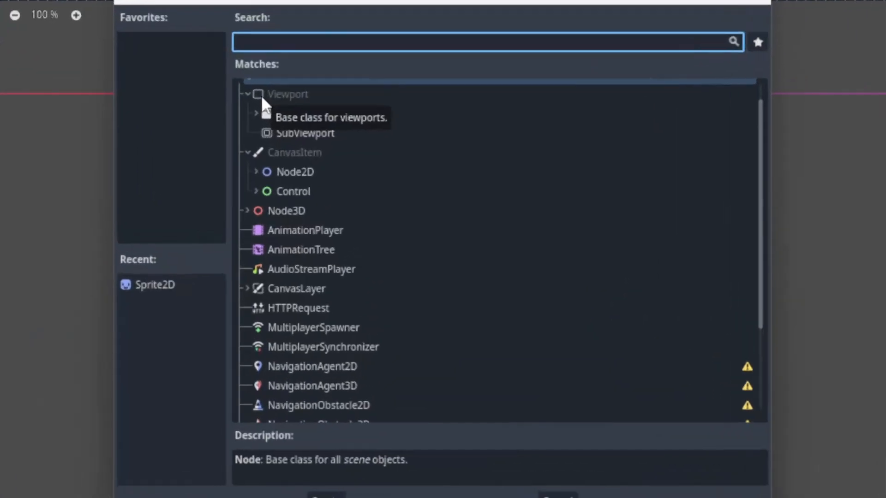
Step: Browse the available node types, examining the contents of the Node2D, Control and Node3D categories
scroll(517, 184, down, 5)
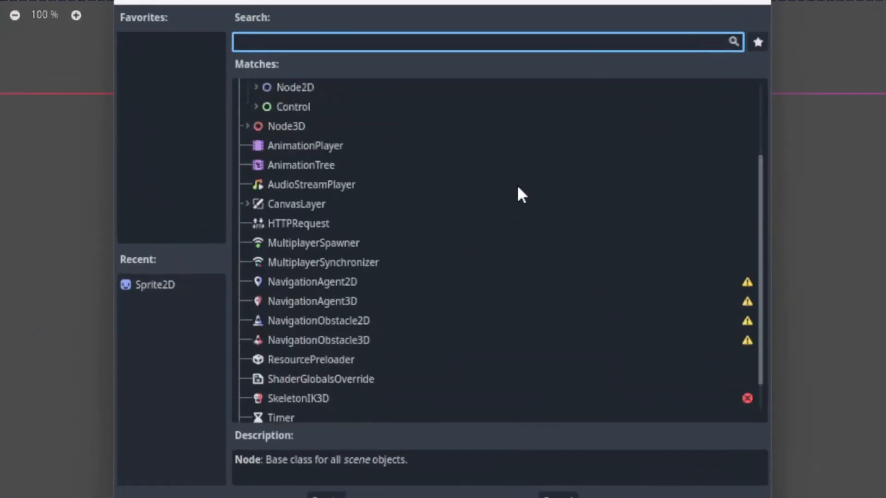
scroll(535, 210, up, 5)
scroll(535, 209, down, 5)
scroll(536, 207, up, 5)
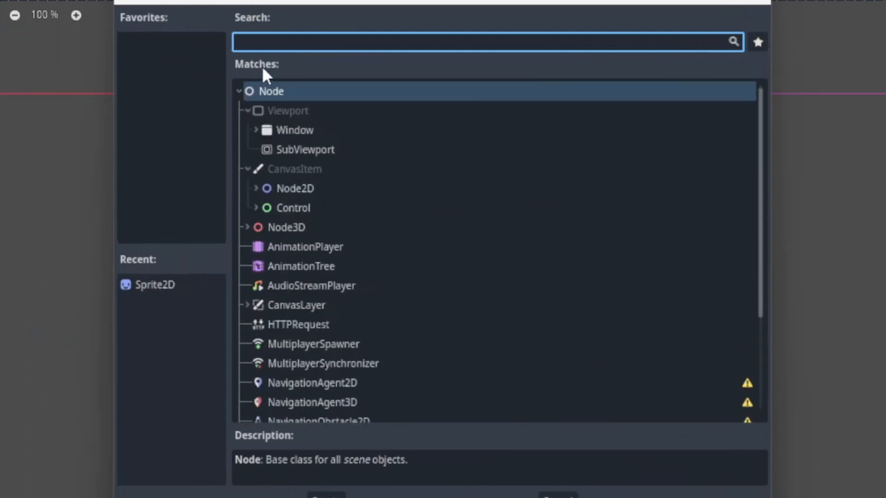
click(256, 208)
click(256, 188)
scroll(429, 203, down, 10)
scroll(429, 203, up, 5)
scroll(429, 200, up, 5)
click(256, 147)
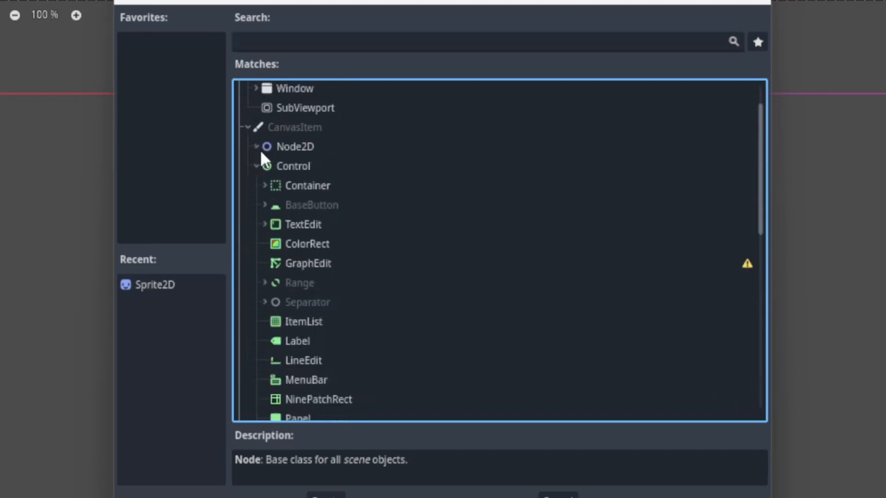
click(257, 167)
click(252, 183)
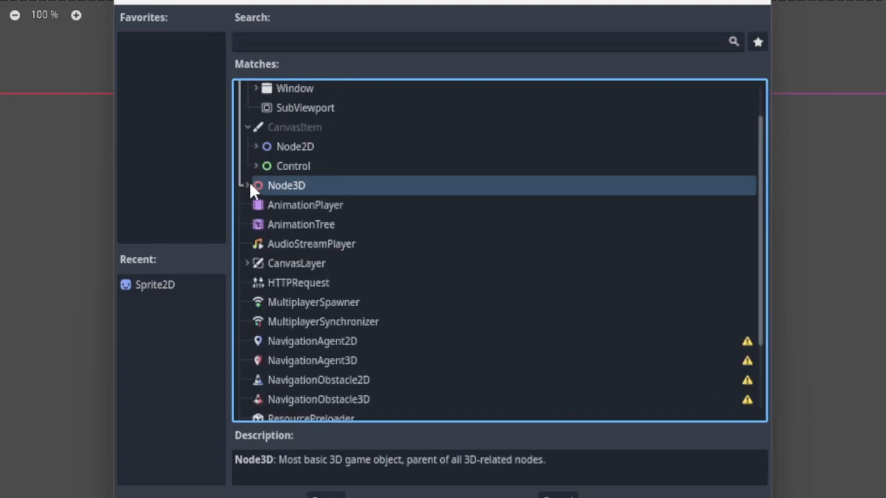
click(249, 185)
scroll(303, 181, down, 1)
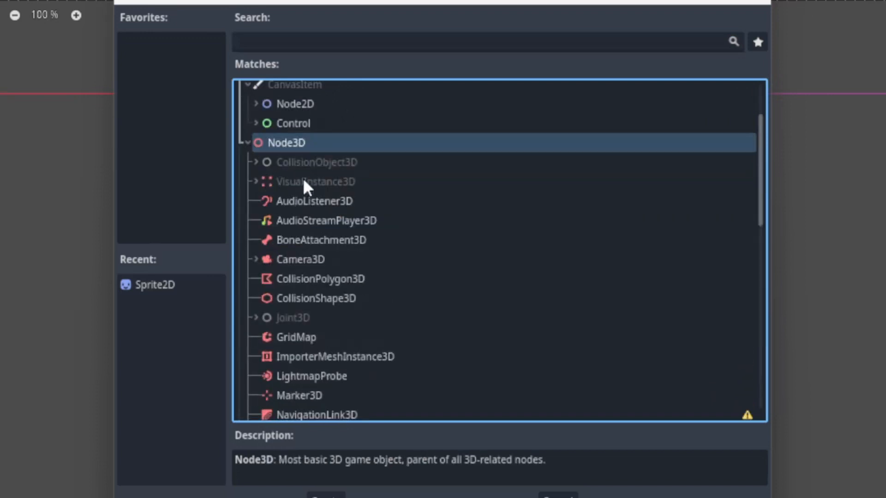
click(247, 142)
scroll(424, 148, up, 3)
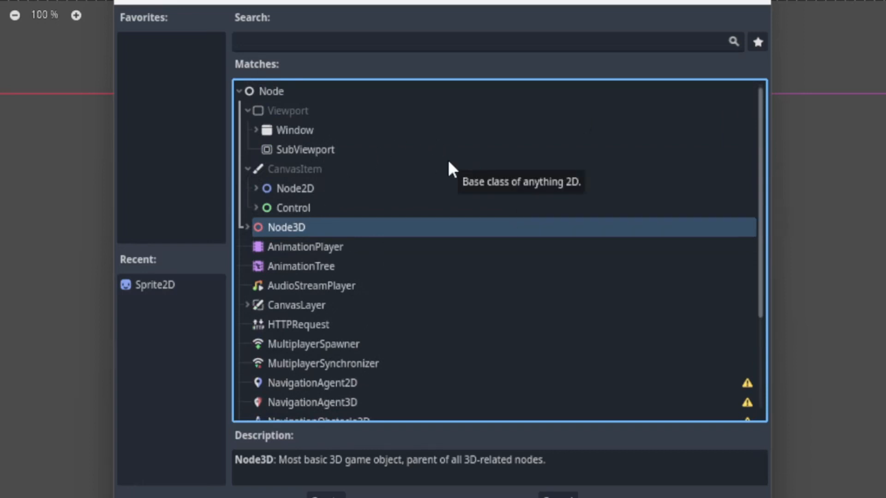
Step: Expand the Node2D category and look through the 2D node types it contains
click(319, 186)
click(257, 186)
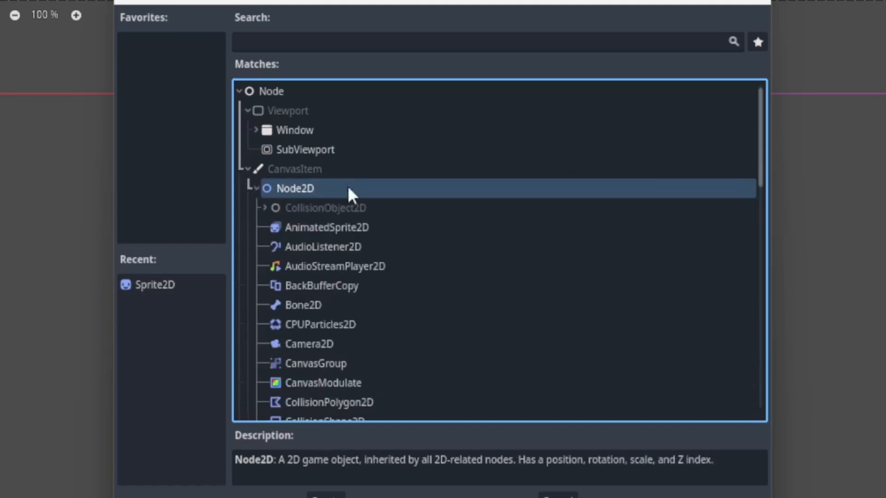
scroll(435, 181, down, 6)
scroll(436, 182, down, 5)
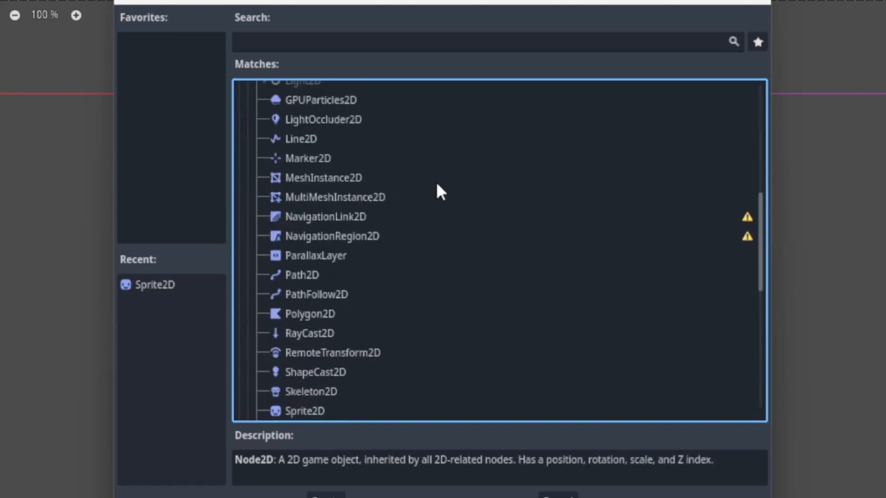
scroll(436, 181, up, 5)
scroll(440, 185, up, 5)
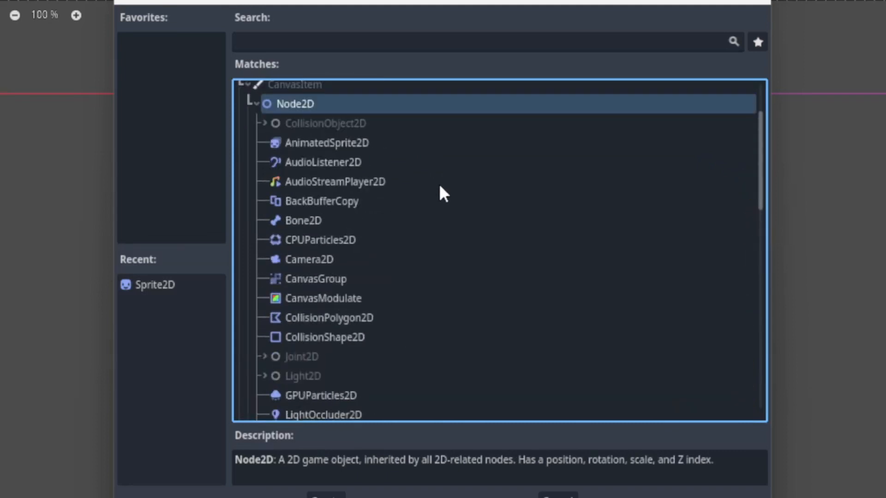
scroll(439, 183, up, 1)
scroll(350, 258, down, 5)
scroll(350, 258, up, 6)
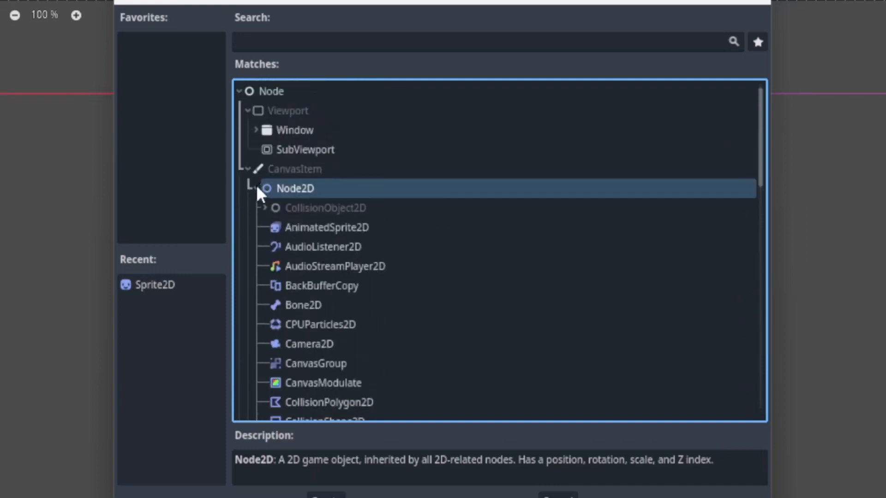
Step: Collapse the Node2D category, then expand Node3D and look through the 3D node types it contains
click(256, 187)
click(291, 226)
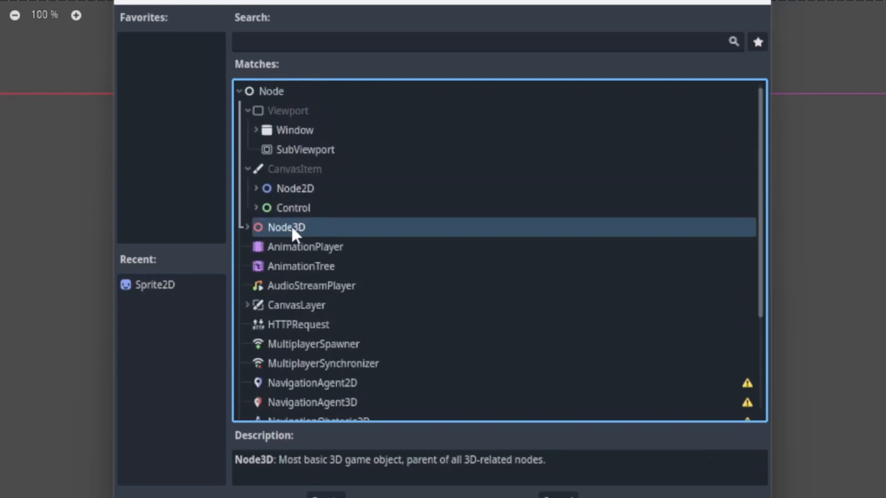
click(249, 228)
scroll(394, 221, down, 2)
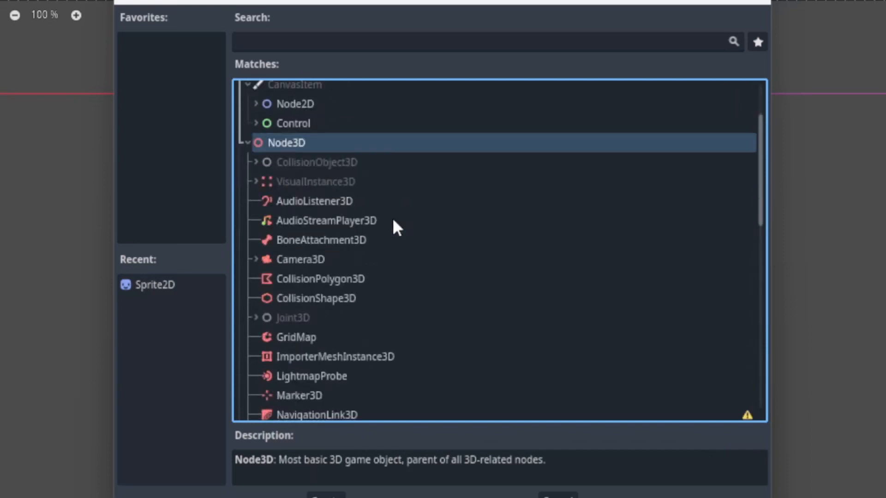
scroll(393, 220, down, 6)
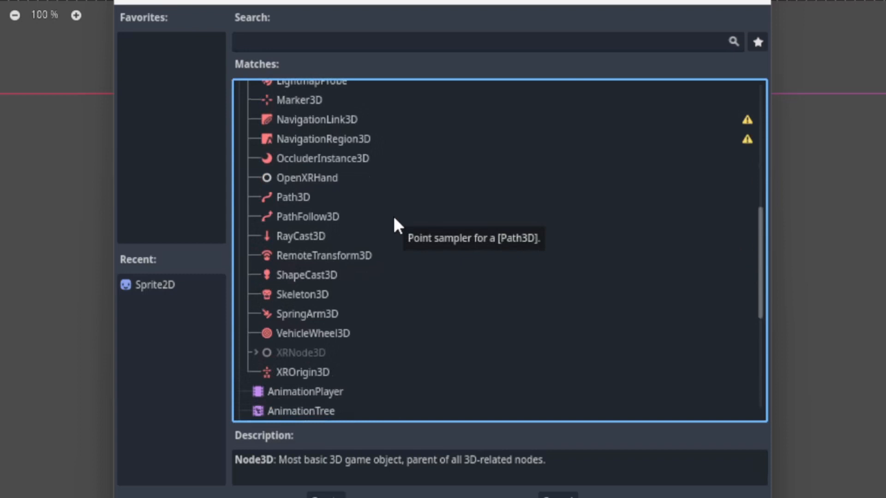
scroll(397, 215, up, 7)
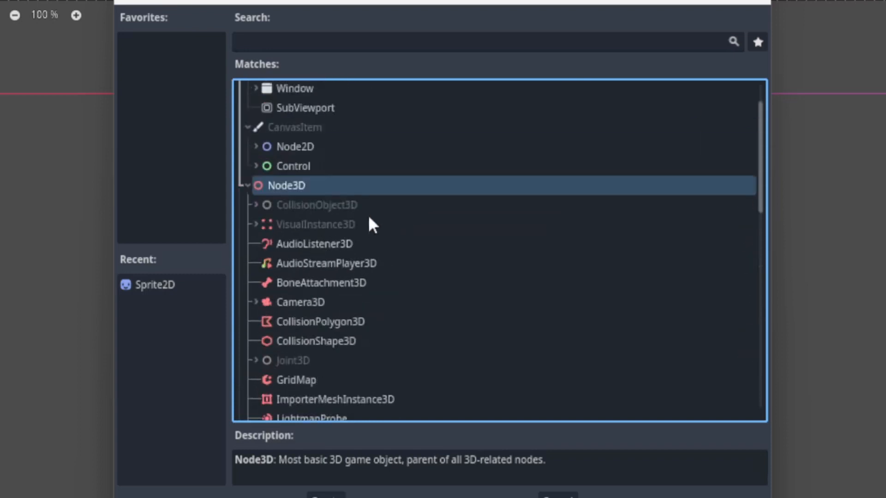
click(248, 186)
Step: Expand the Control category, look through its user interface node types, and collapse it again
click(340, 164)
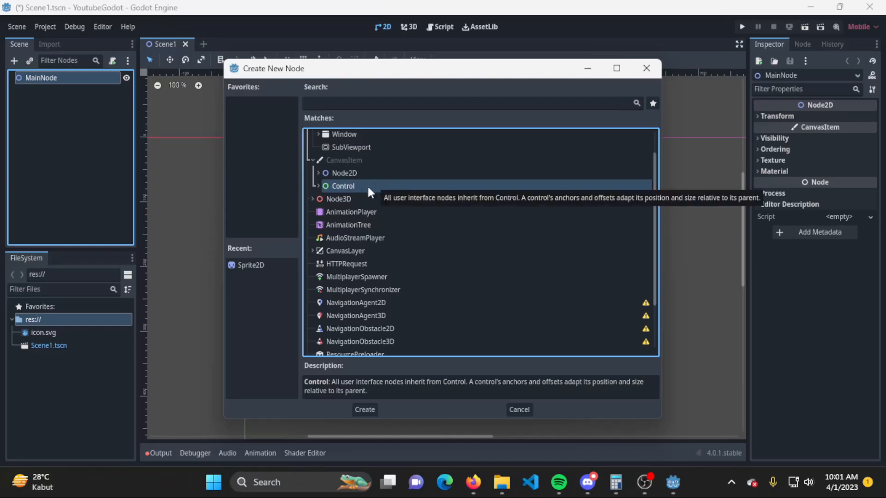
click(318, 186)
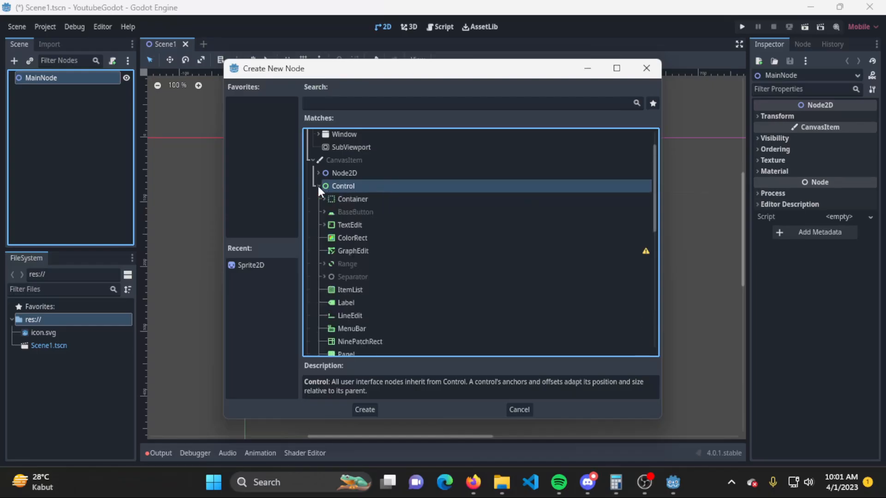
scroll(370, 205, down, 3)
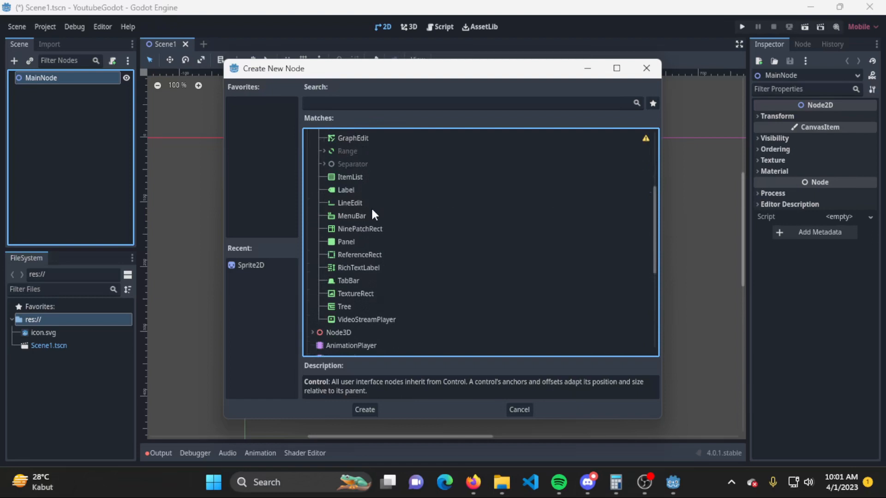
scroll(373, 210, up, 3)
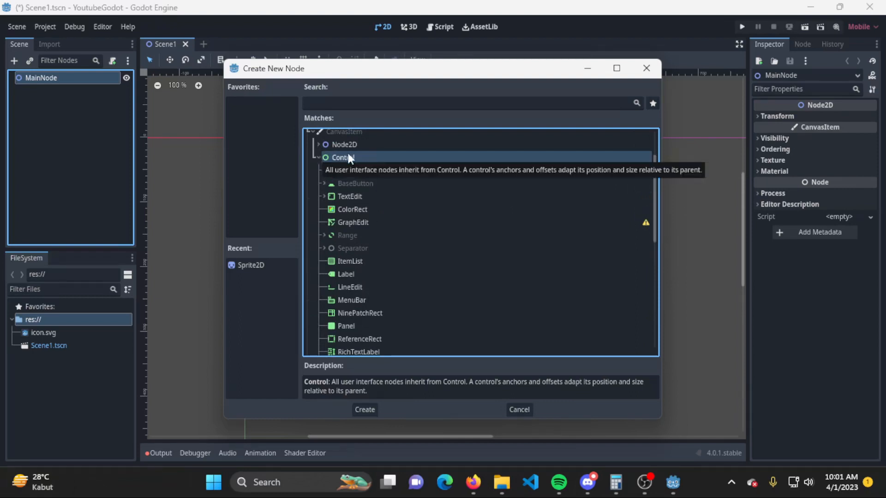
scroll(369, 255, down, 5)
scroll(366, 255, up, 5)
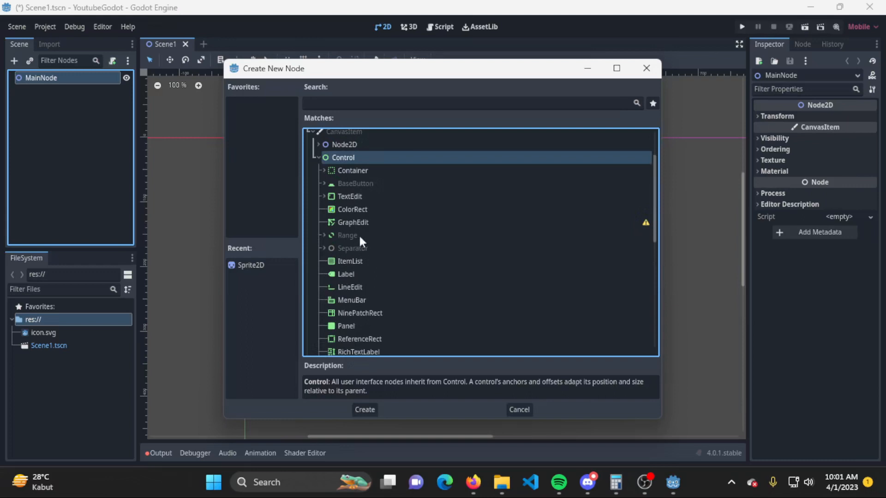
click(319, 158)
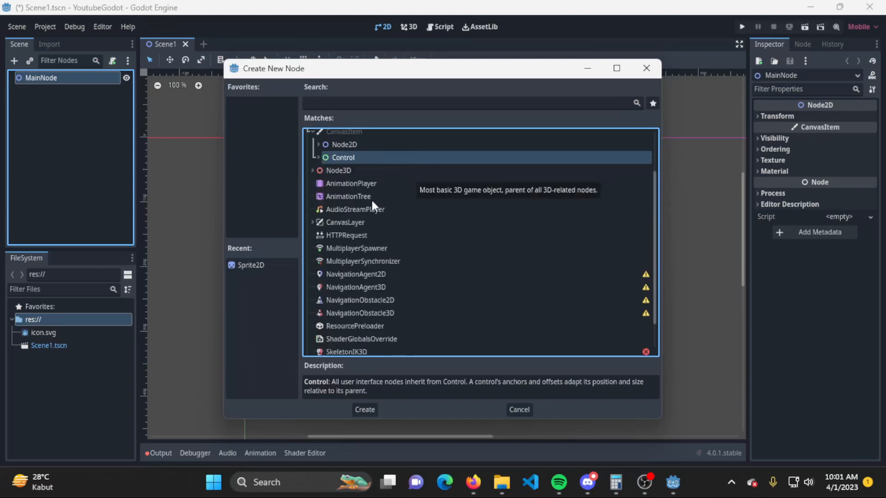
Step: Examine the uncategorised node types from AnimationPlayer to WorldEnvironment, including CanvasLayer's description and the warning and error marks beside some types
scroll(371, 212, down, 1)
scroll(371, 217, up, 4)
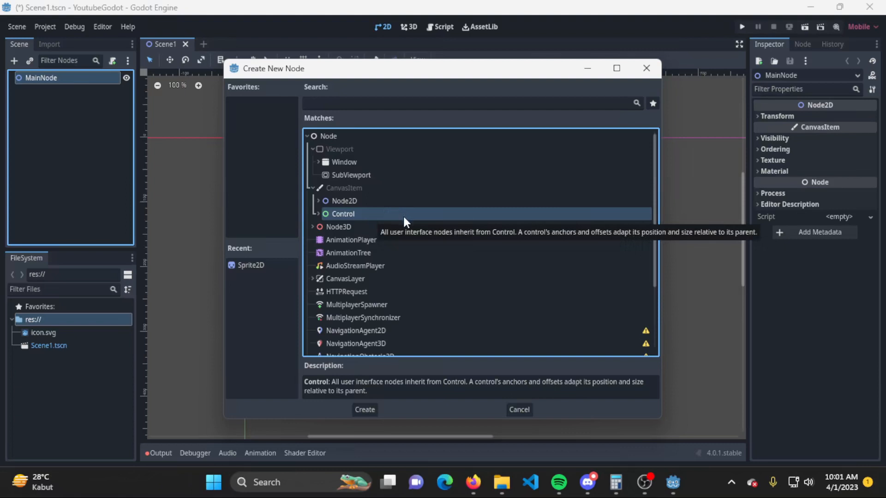
scroll(405, 217, down, 3)
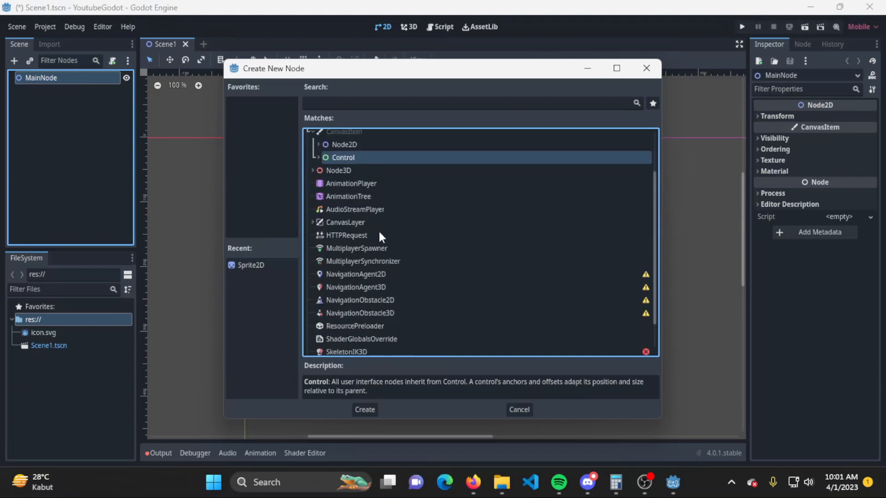
click(358, 222)
scroll(364, 230, down, 2)
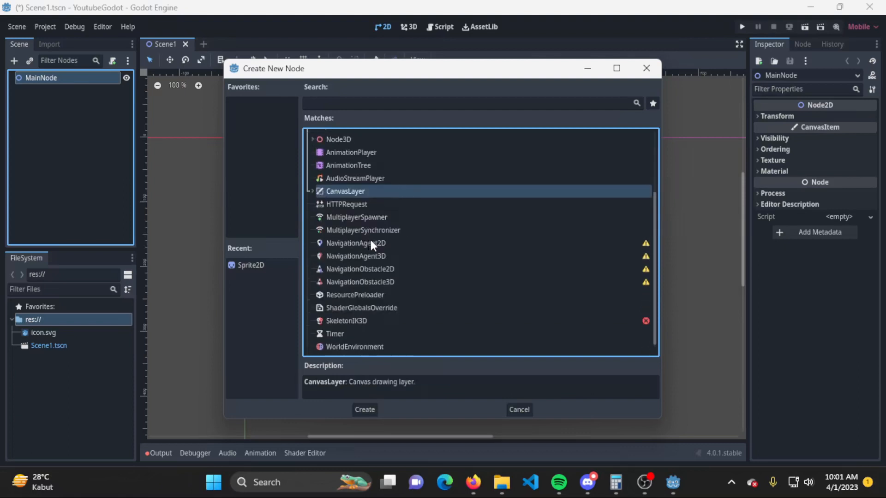
click(368, 345)
click(361, 192)
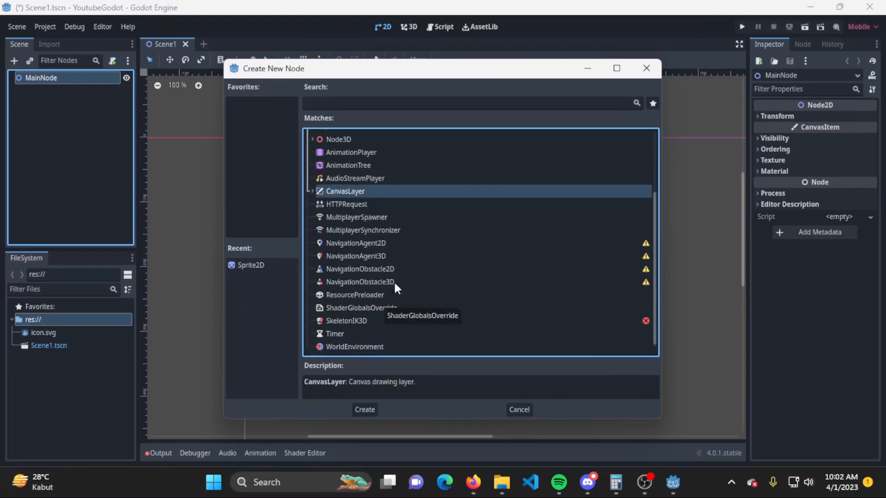
mouse_move(646, 249)
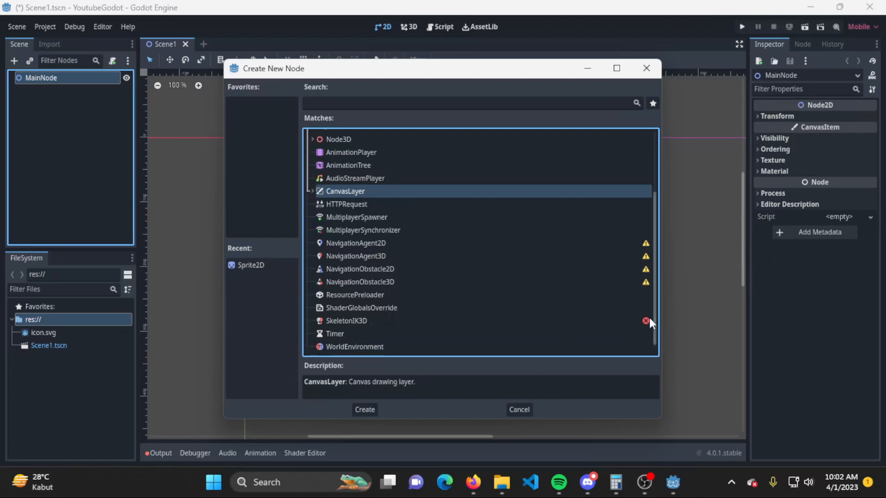
mouse_move(647, 320)
mouse_move(646, 284)
scroll(436, 219, up, 3)
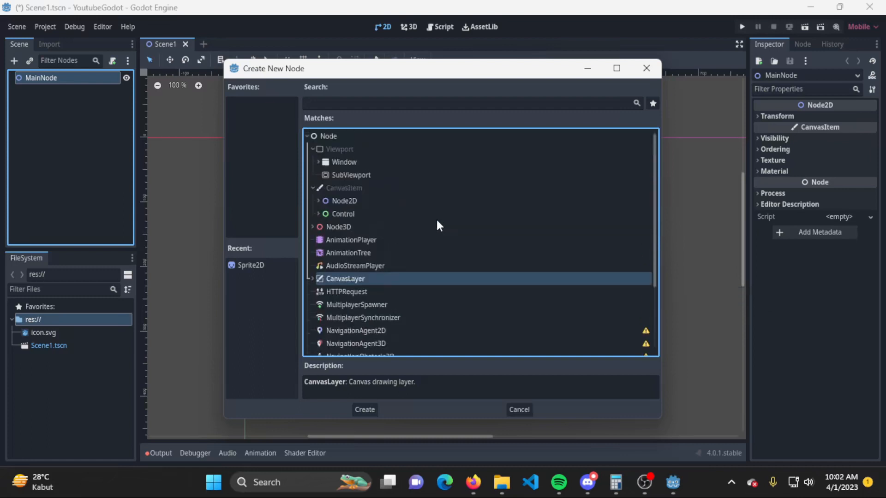
Step: Expand the Node2D category again and look through its 2D node types as far as VisibleOnScreenNotifier2D
click(318, 201)
scroll(399, 234, down, 5)
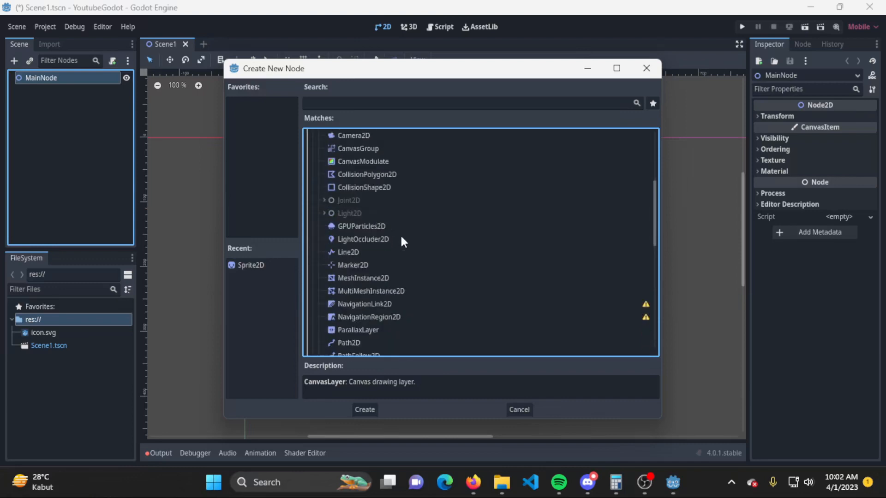
scroll(400, 234, up, 3)
scroll(400, 234, down, 4)
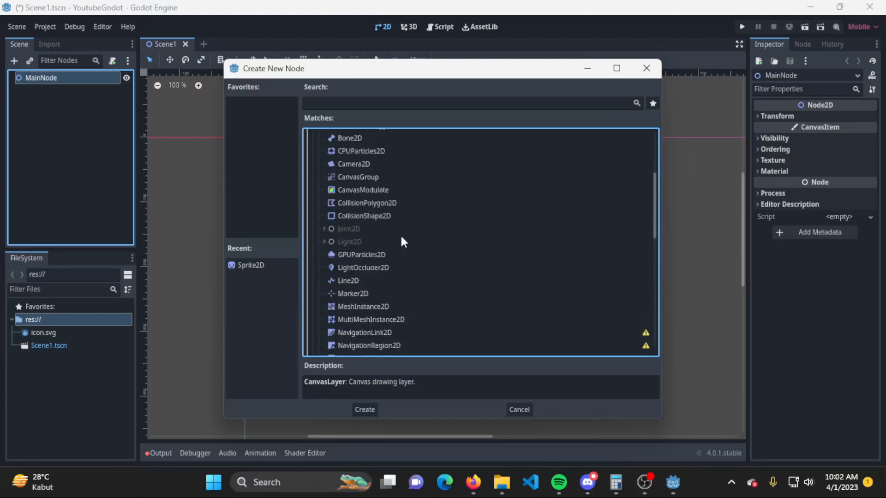
scroll(400, 234, down, 1)
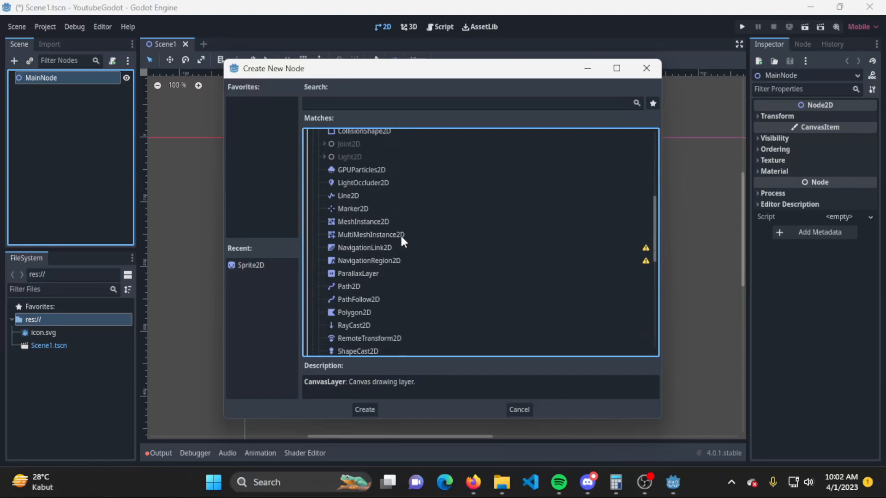
scroll(400, 234, down, 1)
scroll(399, 234, down, 2)
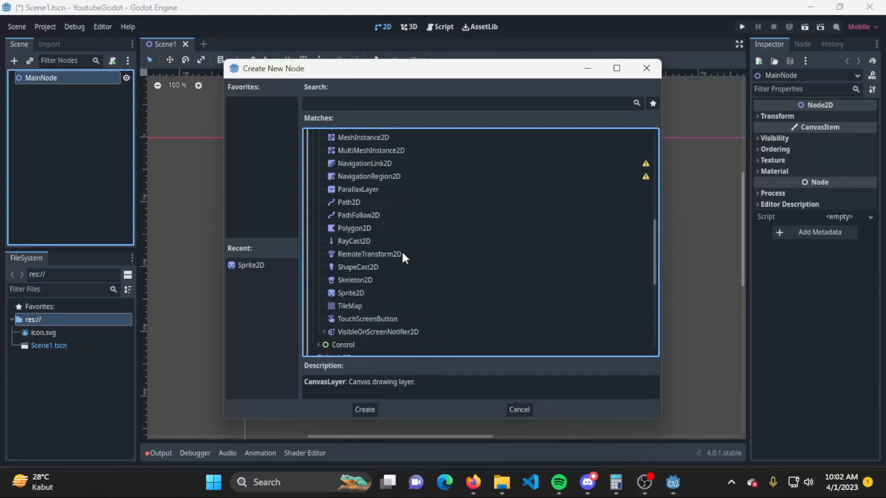
Step: Search the node types for "Sprite2", mark Sprite2D as a favorite, and add it as a child of MainNode
click(422, 104)
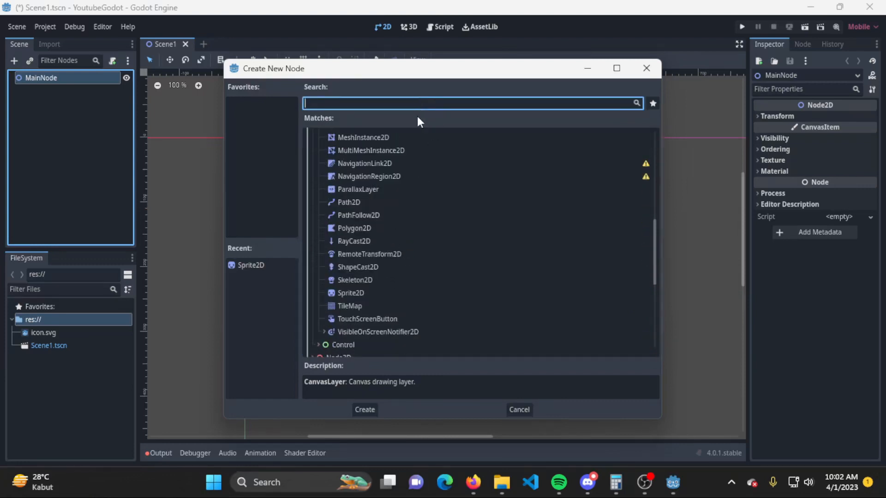
text(Sprite2)
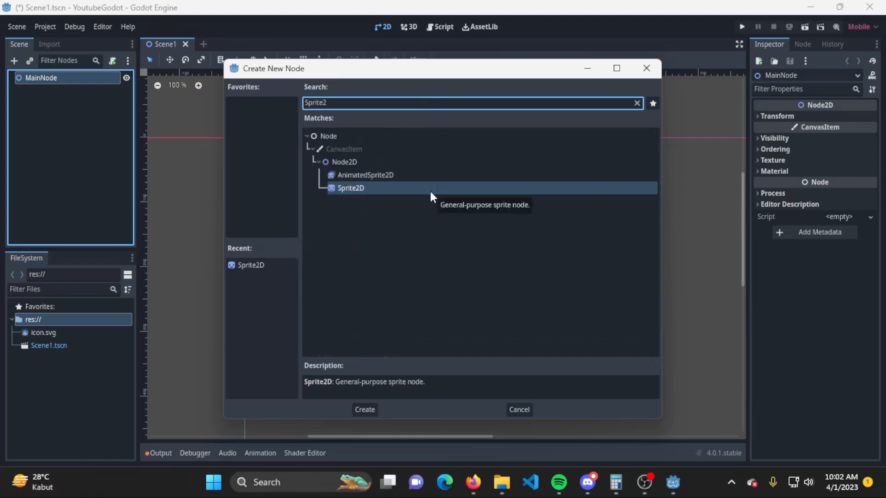
click(653, 103)
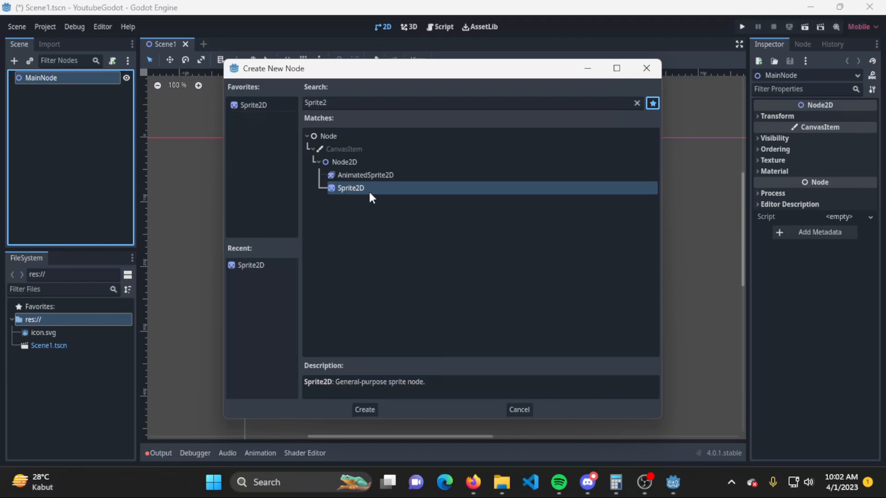
click(364, 410)
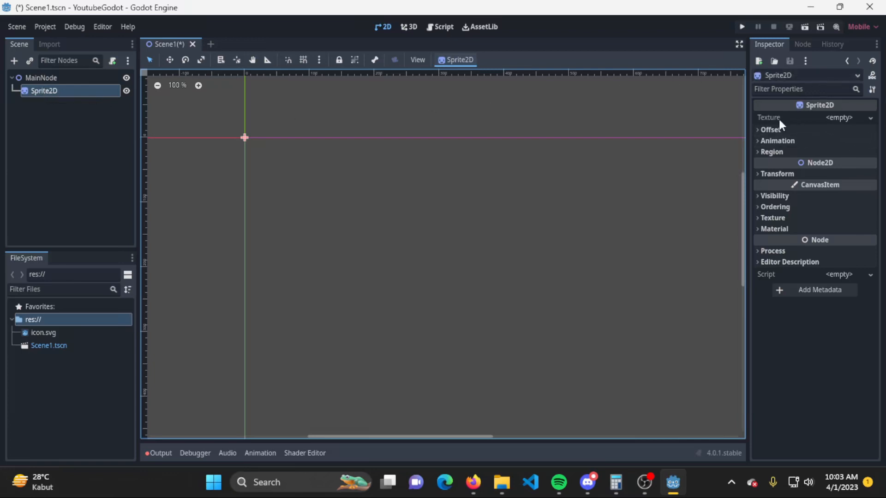
Step: Assign icon.svg from the project files as the Sprite2D node's texture
click(870, 118)
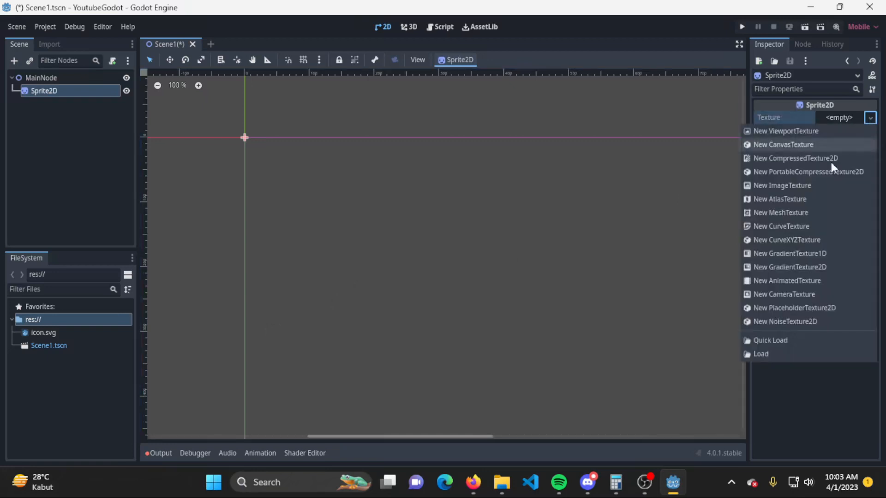
click(796, 386)
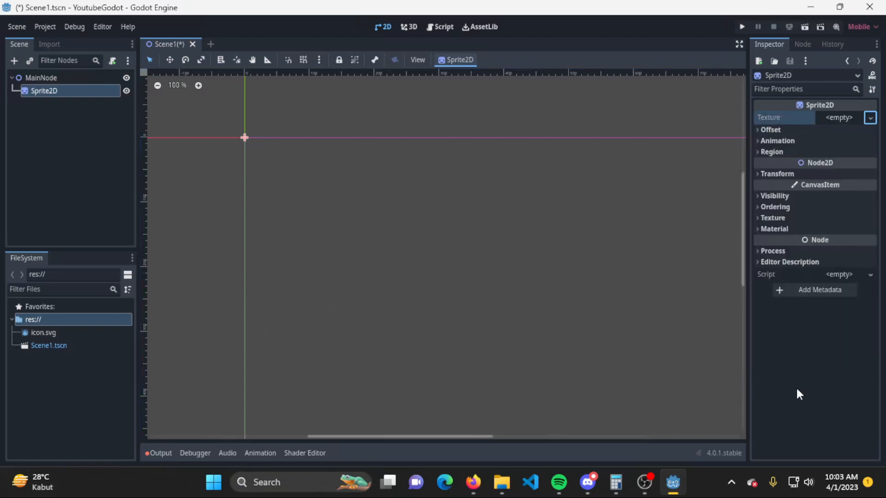
click(49, 333)
drag(54, 333, 845, 120)
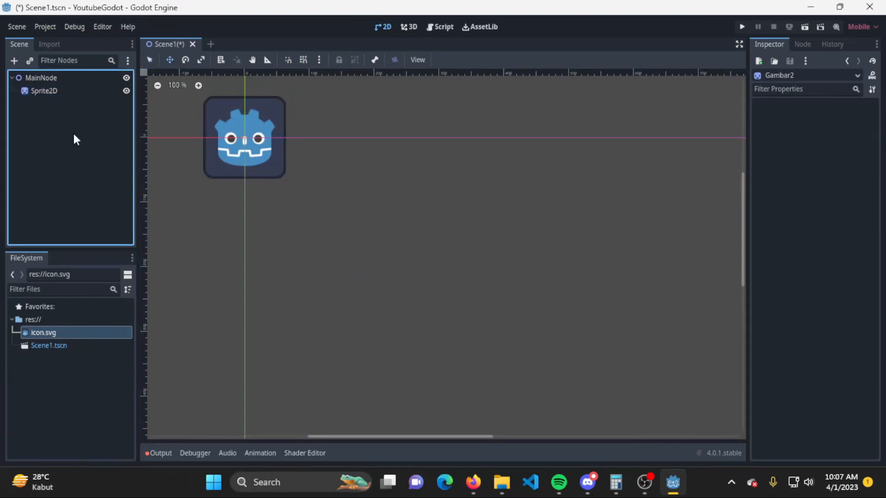
Step: Place icon.svg in the canvas as a second sprite below and right of the first, and compare both sprites' properties
drag(65, 333, 466, 258)
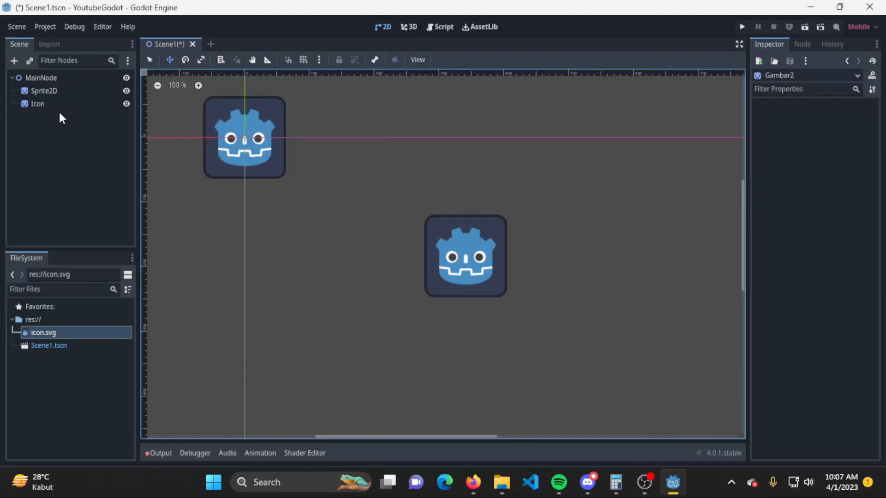
click(65, 90)
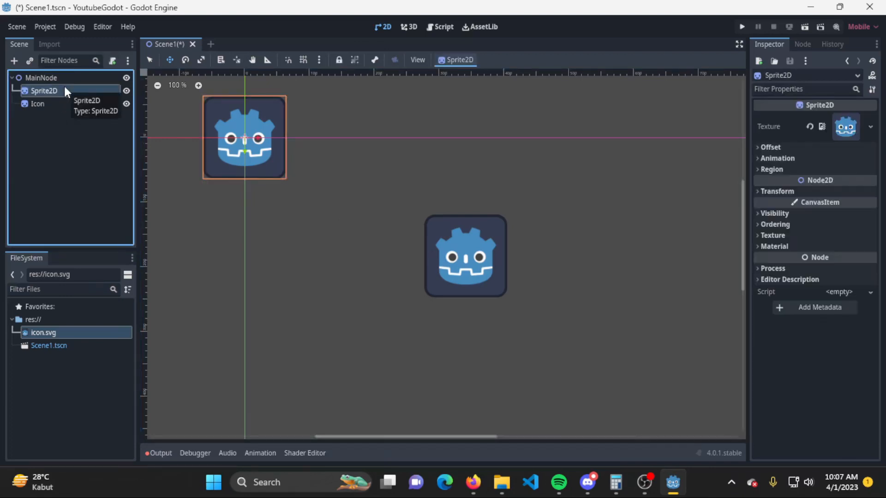
click(65, 103)
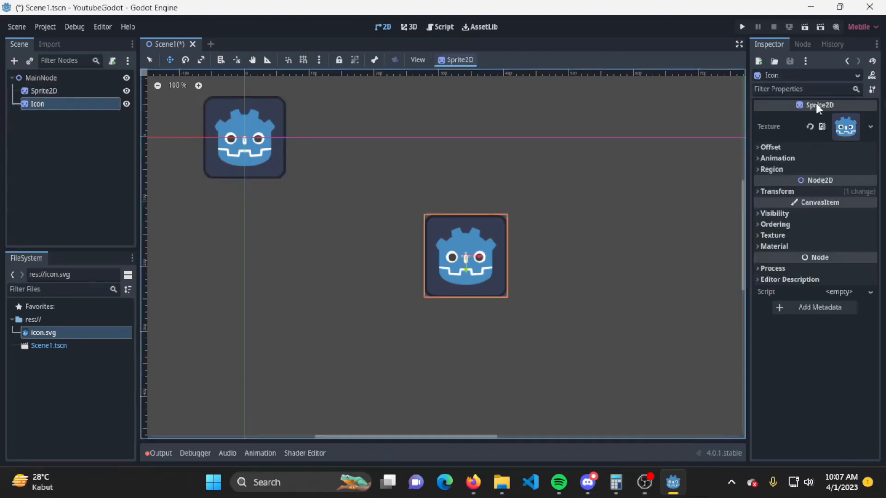
click(28, 92)
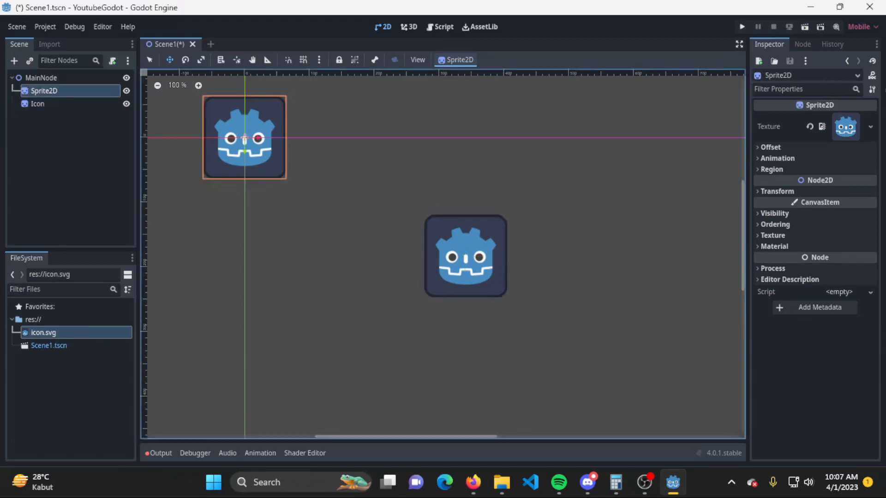
Step: Rename the Sprite2D node under MainNode as Gambar1
right_click(70, 88)
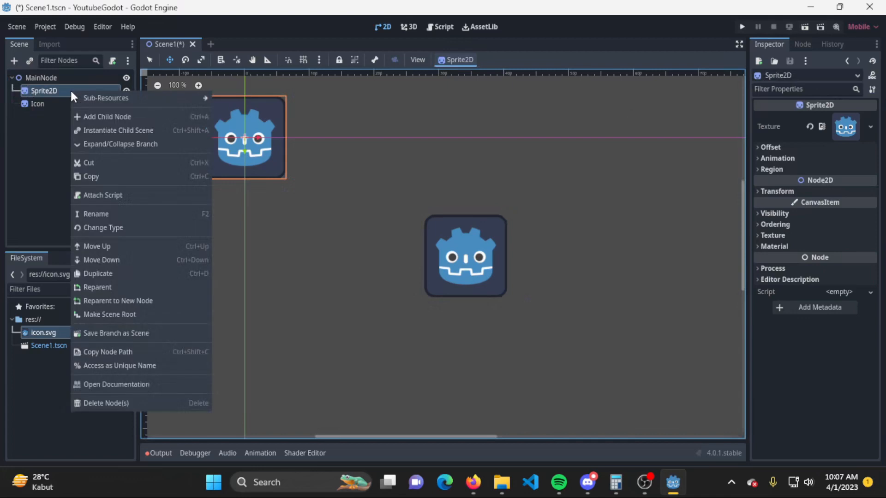
click(64, 87)
click(815, 78)
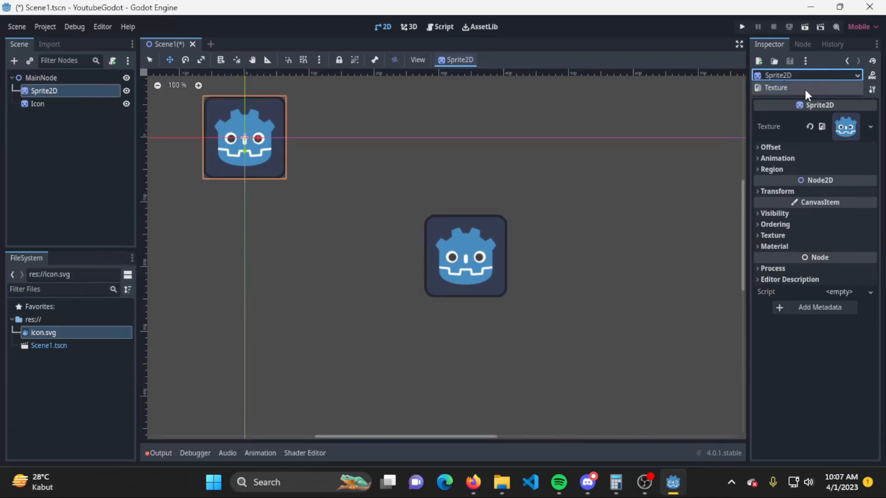
click(64, 95)
click(61, 91)
text(Gambar1)
key(Return)
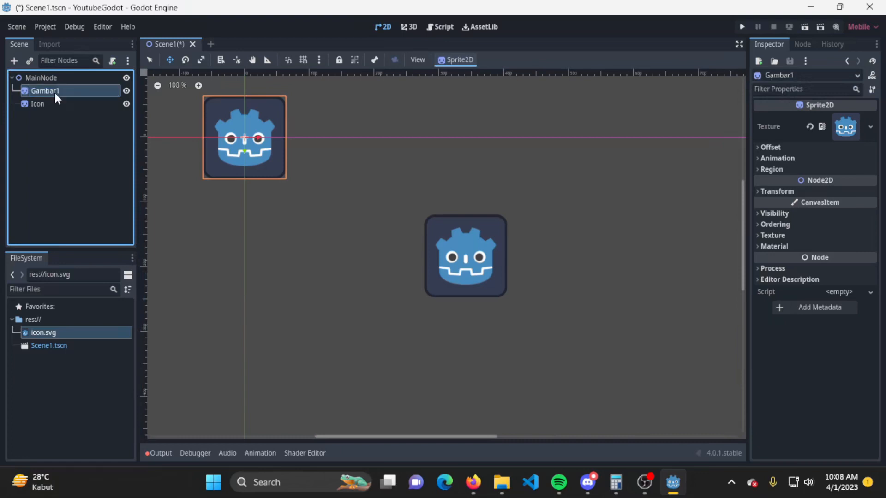
Step: Rename the Icon sprite node under MainNode as Gambar2
key(Down)
key(F2)
text(Gambar2)
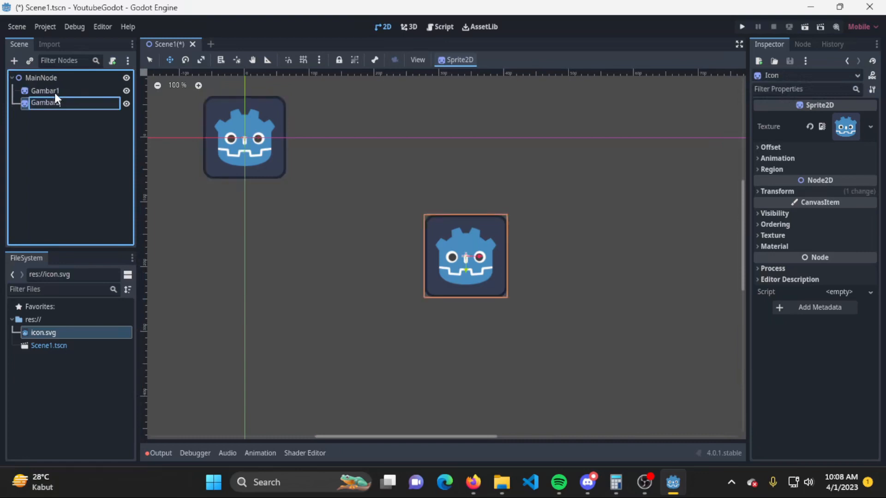
key(Return)
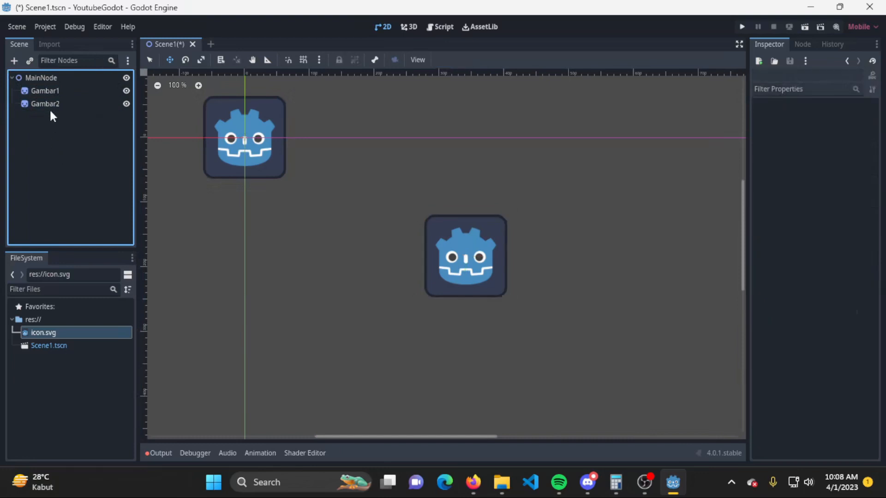
Step: Paste a copy of the sprite under Gambar2 and move the copy out as a direct child of MainNode, above Gambar2
key(ctrl+v)
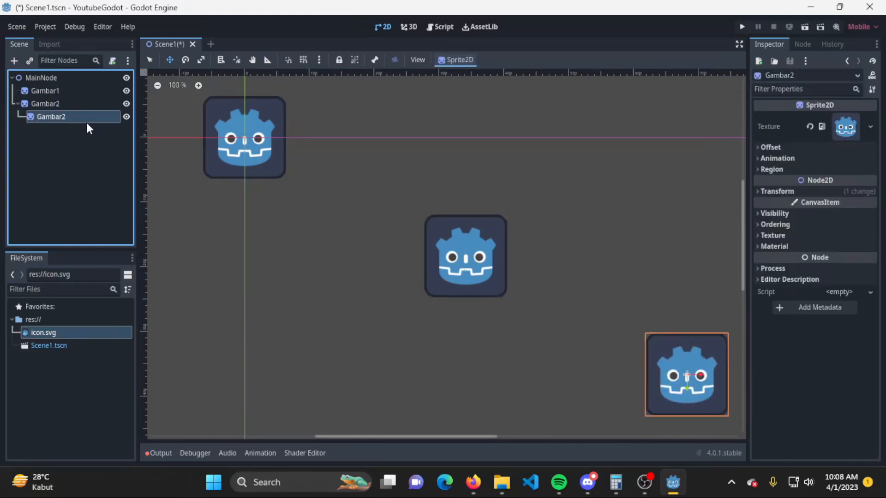
drag(65, 115, 26, 99)
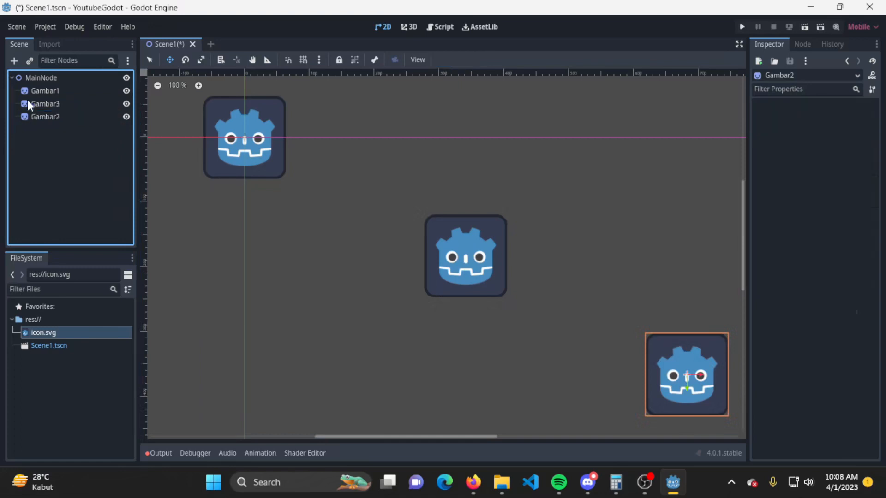
click(53, 116)
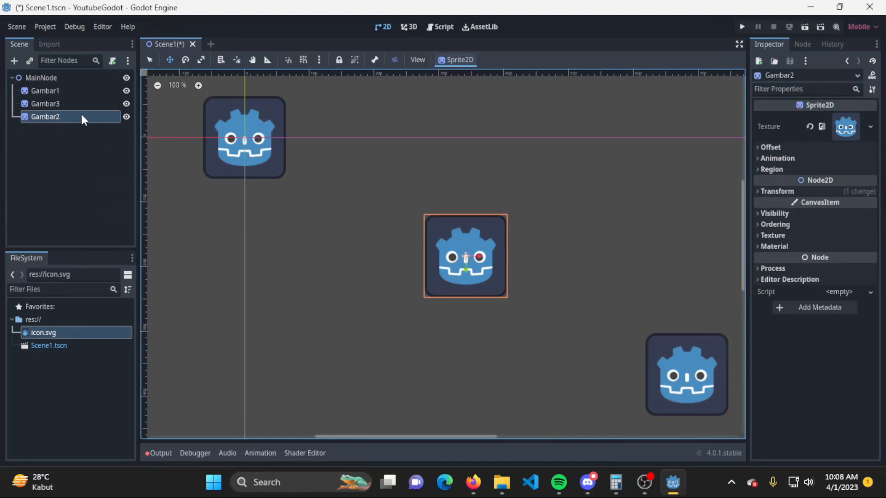
Step: Reorder MainNode's children so that Gambar2 sits between Gambar1 and Gambar3
drag(40, 115, 81, 87)
key(Down)
key(Down)
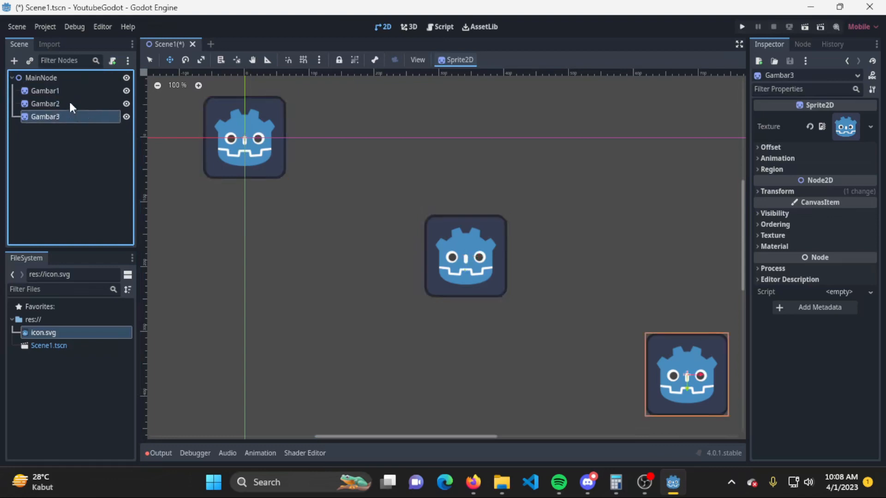
Step: Move the Gambar1 and Gambar3 sprites in the canvas so they overlap the two sides of Gambar2
key(Up)
key(Up)
drag(308, 142, 454, 265)
click(85, 117)
drag(667, 361, 543, 245)
Step: Move Gambar3 above Gambar2 in the scene tree to change their drawing order
click(63, 116)
drag(63, 112, 66, 99)
click(277, 192)
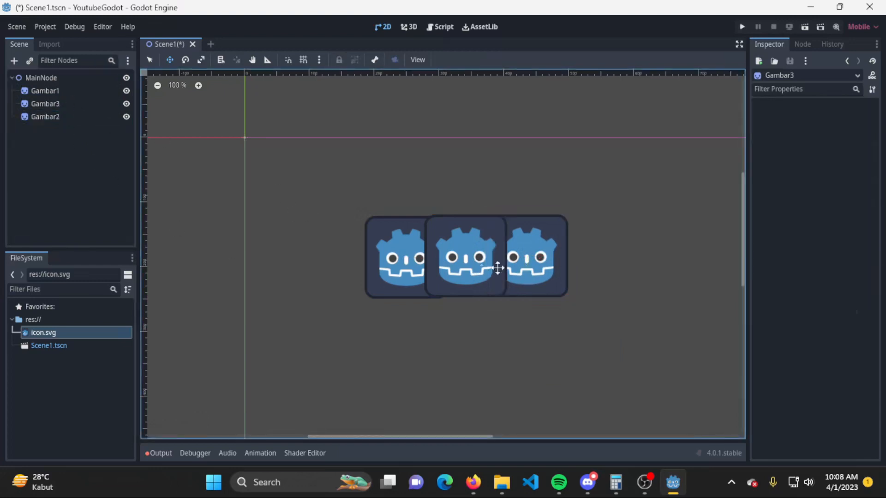
Step: Make Gambar3 a child of Gambar1 in the scene tree
click(63, 131)
click(58, 118)
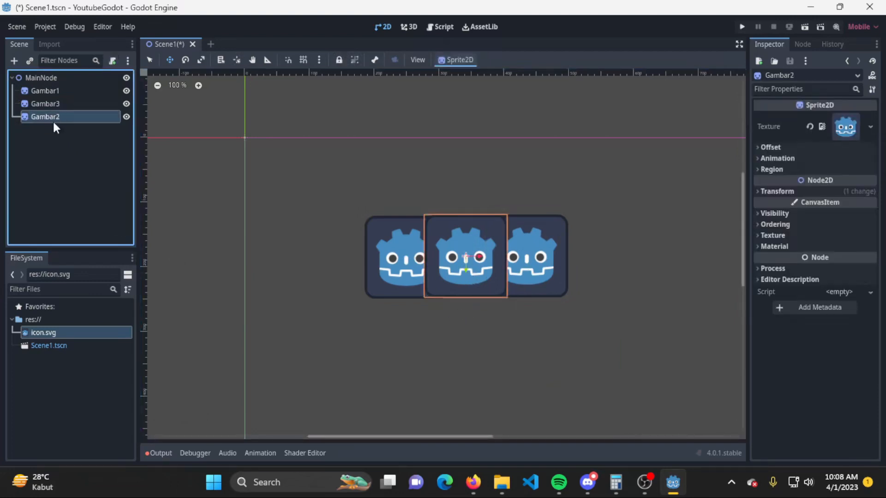
click(41, 102)
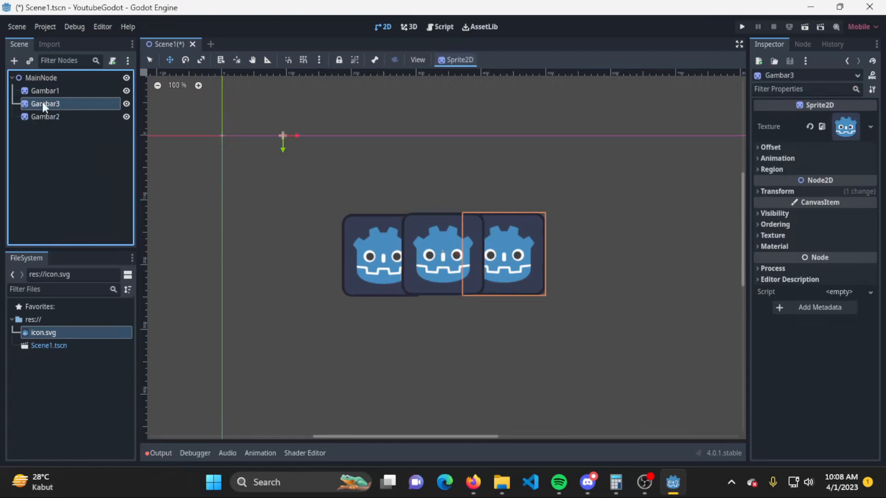
drag(48, 104, 77, 91)
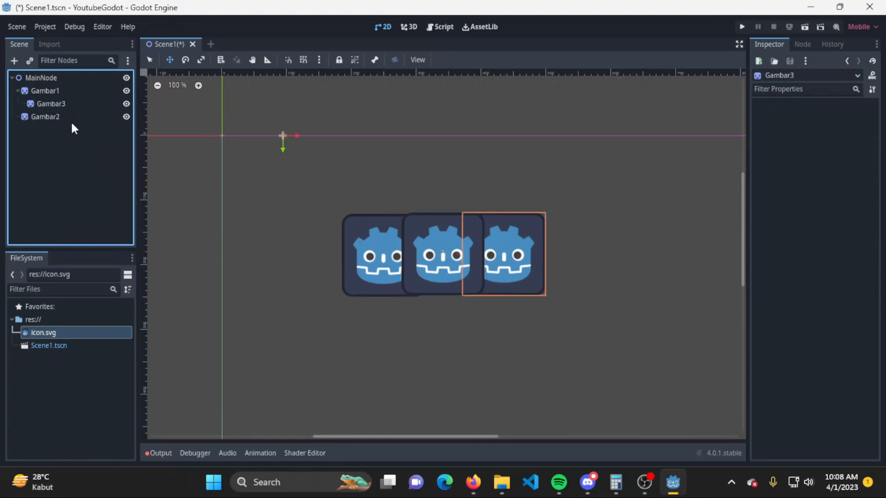
Step: Shift Gambar1 slightly left together with its child, and move Gambar2 slightly down in the canvas
click(60, 88)
drag(396, 256, 386, 240)
click(45, 116)
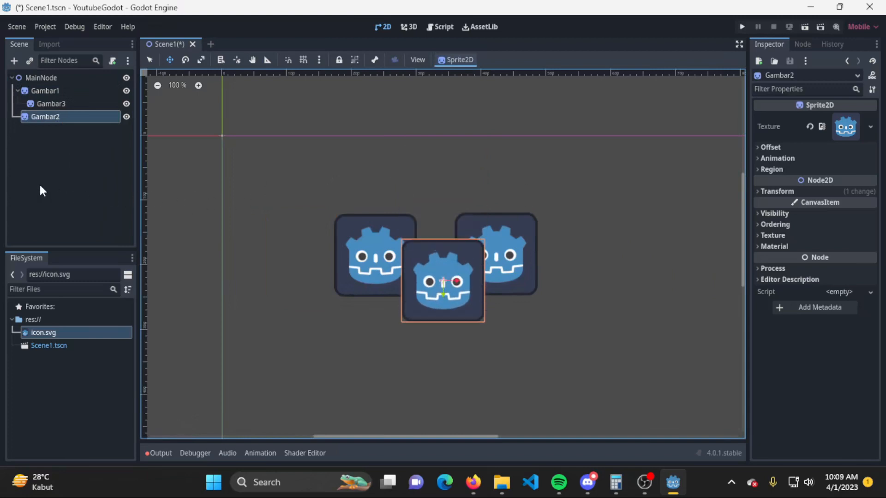
Step: Toggle Gambar2's visibility off and on several times
click(126, 117)
click(126, 116)
click(126, 117)
click(126, 117)
click(126, 117)
click(126, 116)
click(126, 117)
click(126, 117)
click(126, 117)
click(126, 117)
Step: Search the node types for "animated" and change Gambar2's type to AnimatedSprite2D
right_click(70, 120)
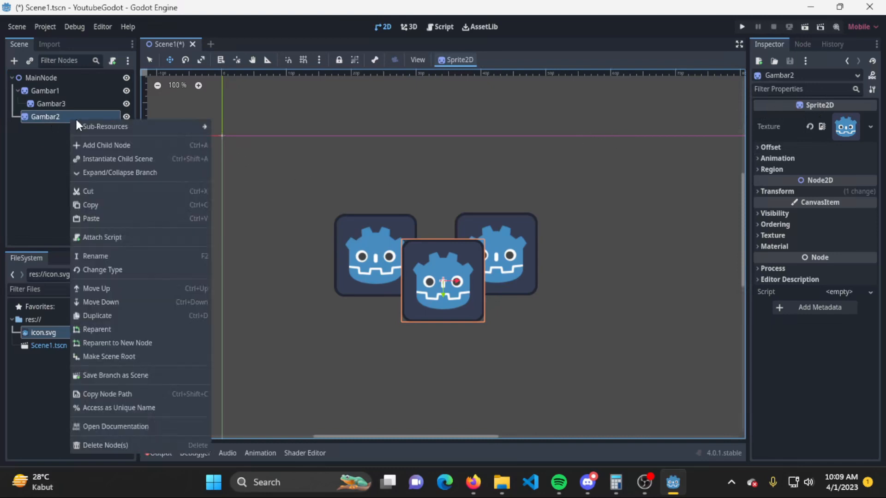
click(168, 271)
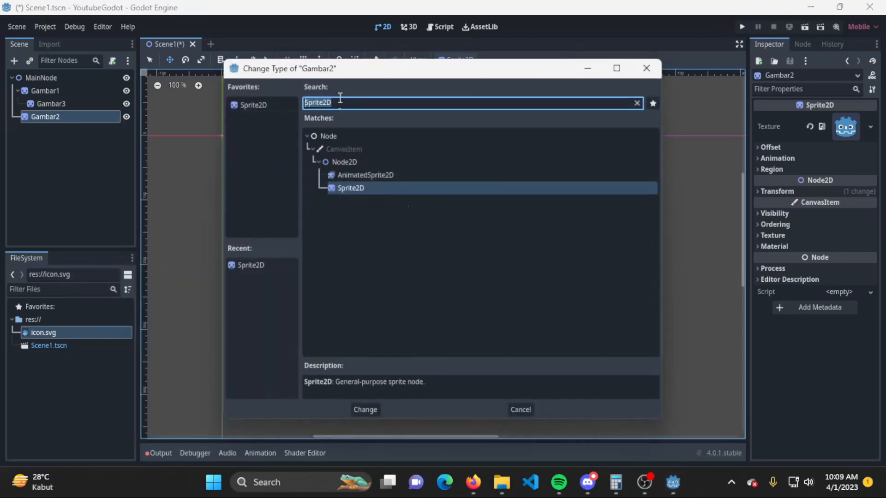
click(637, 104)
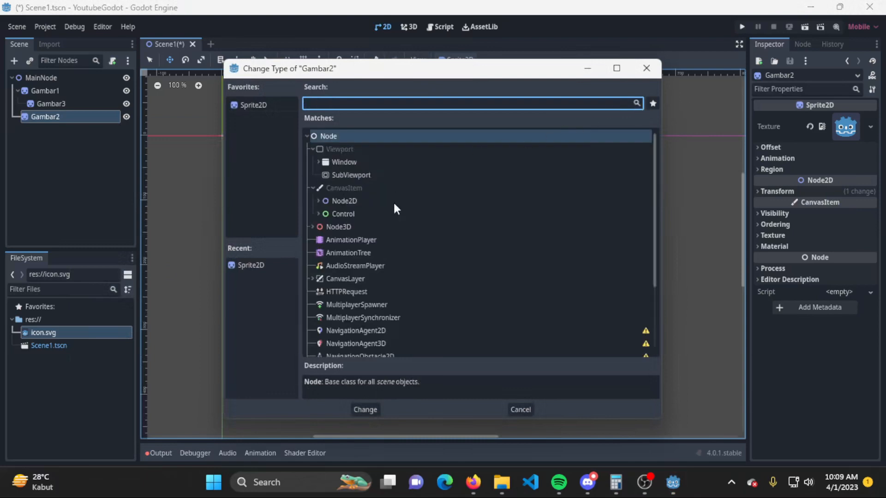
text(animated)
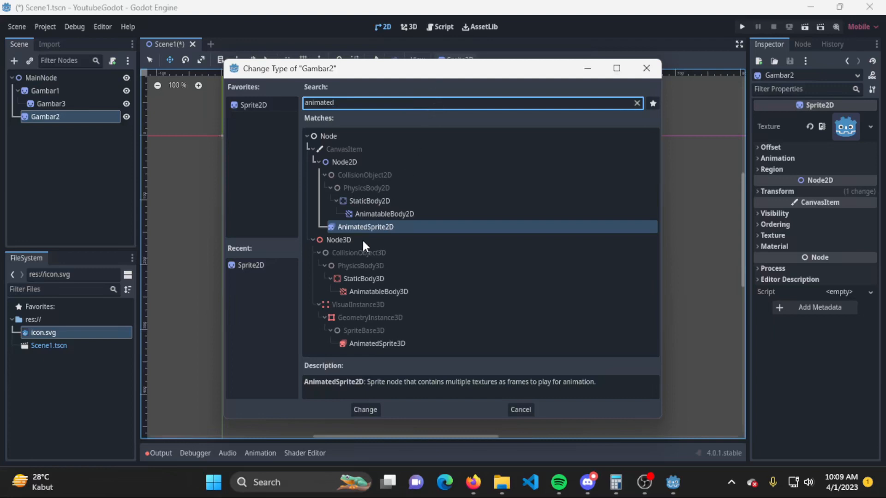
double_click(367, 226)
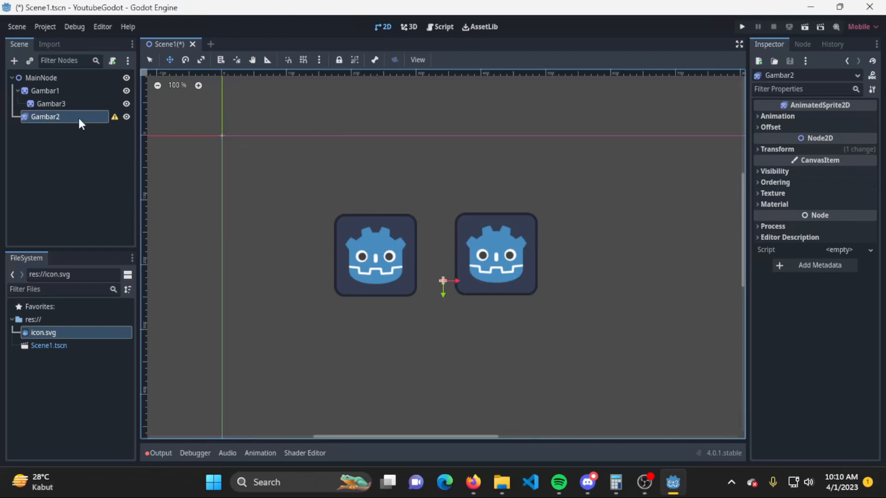
Step: Change Gambar2's type back to the favorite Sprite2D and assign icon.svg as its texture
click(34, 140)
click(43, 106)
click(25, 120)
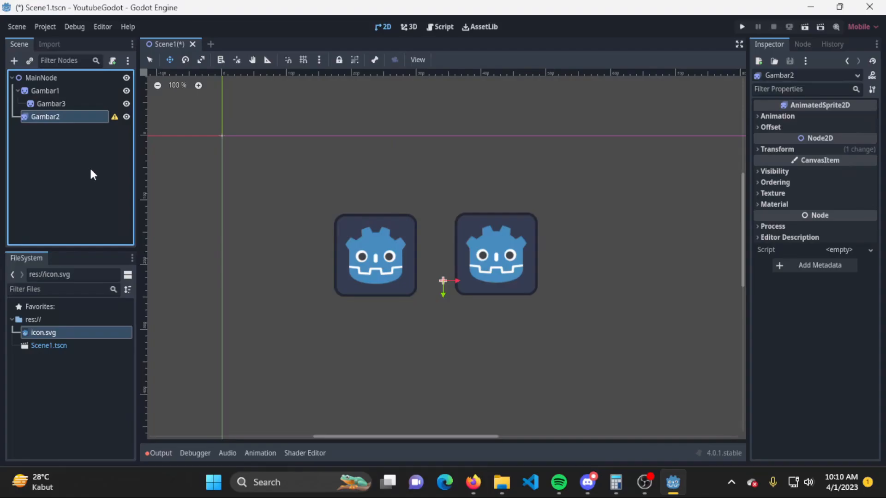
right_click(78, 119)
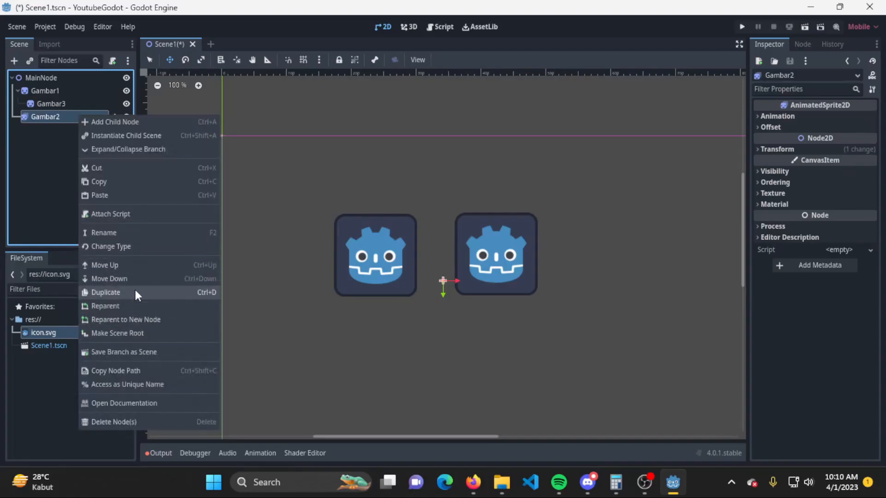
click(137, 247)
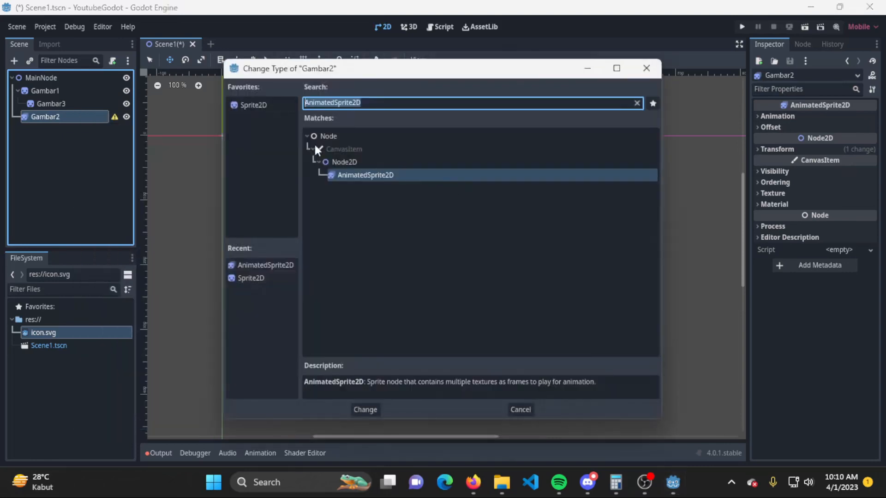
click(233, 104)
click(364, 410)
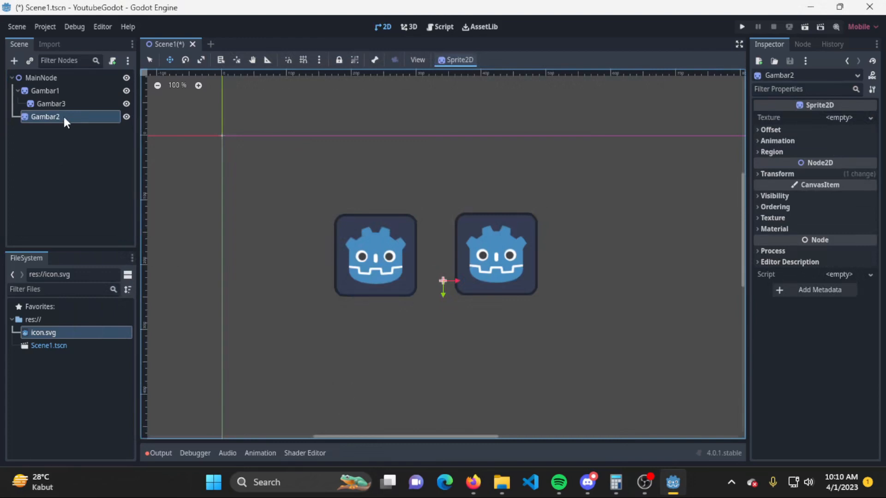
drag(90, 330, 841, 118)
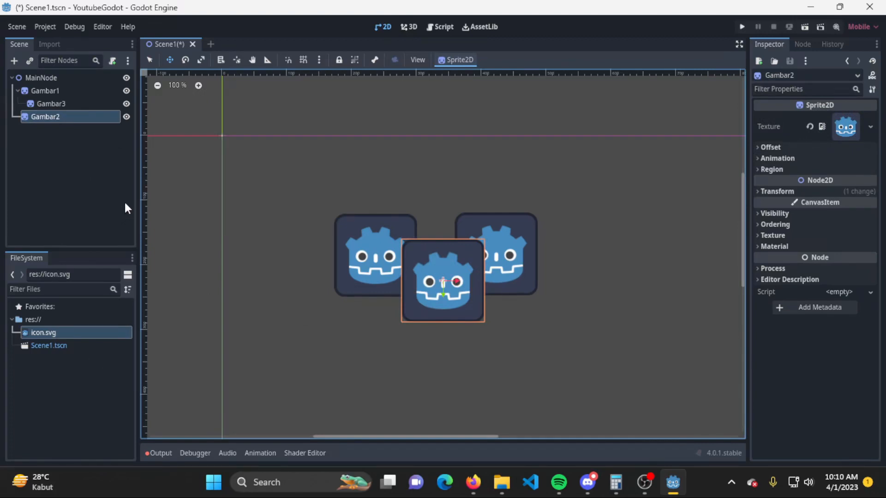
Step: Delete the Gambar2 node from the scene
right_click(60, 116)
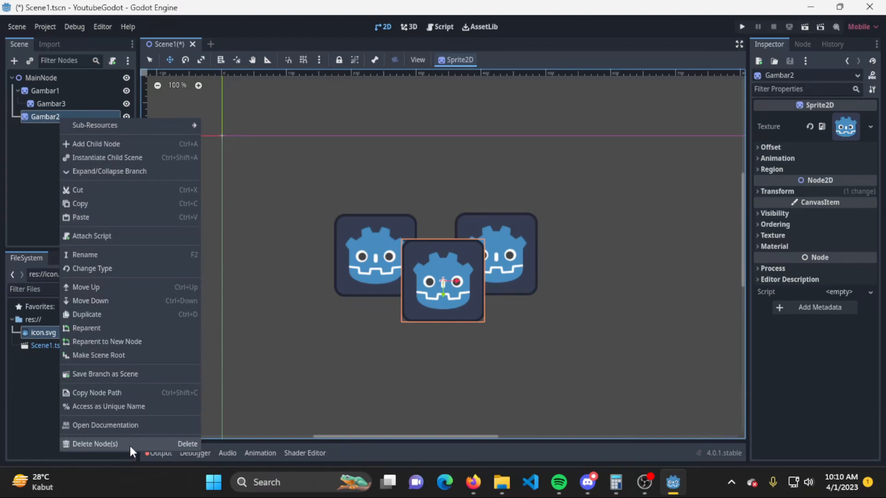
click(57, 88)
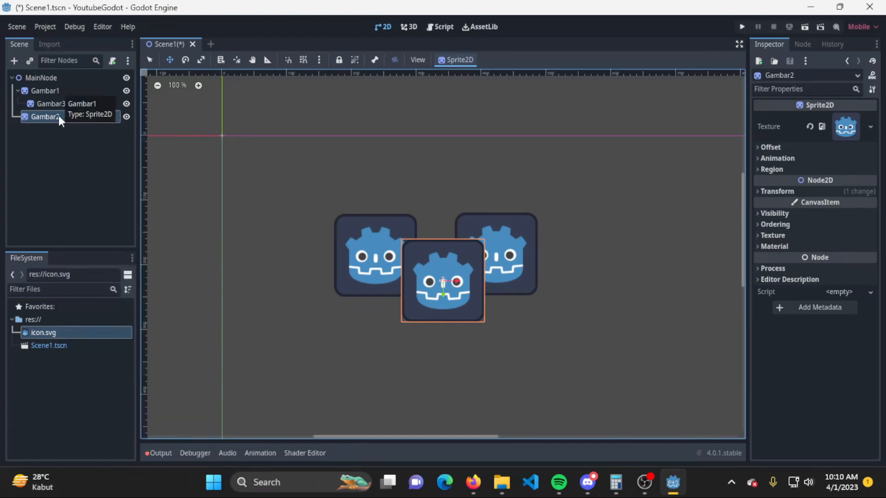
click(43, 134)
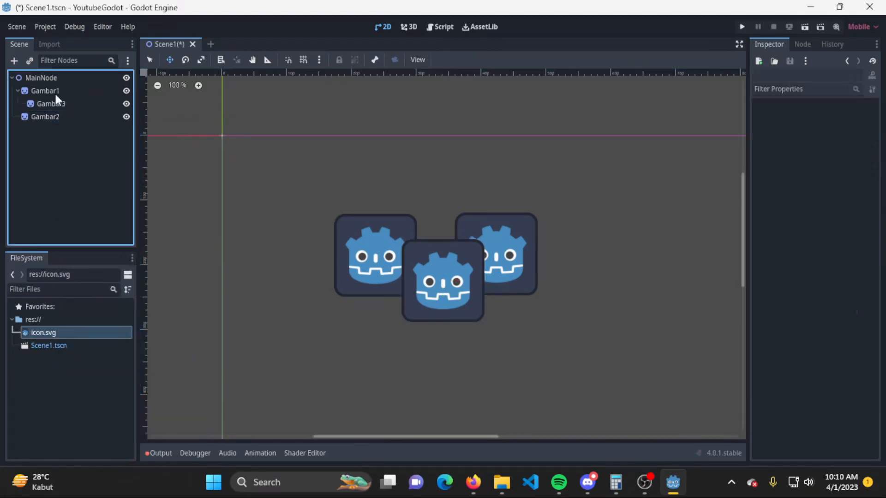
click(56, 92)
click(61, 103)
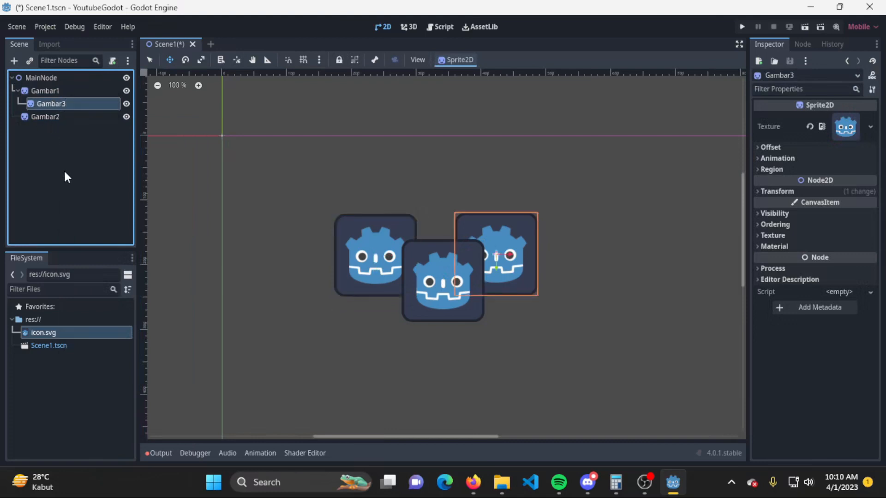
click(66, 143)
click(65, 116)
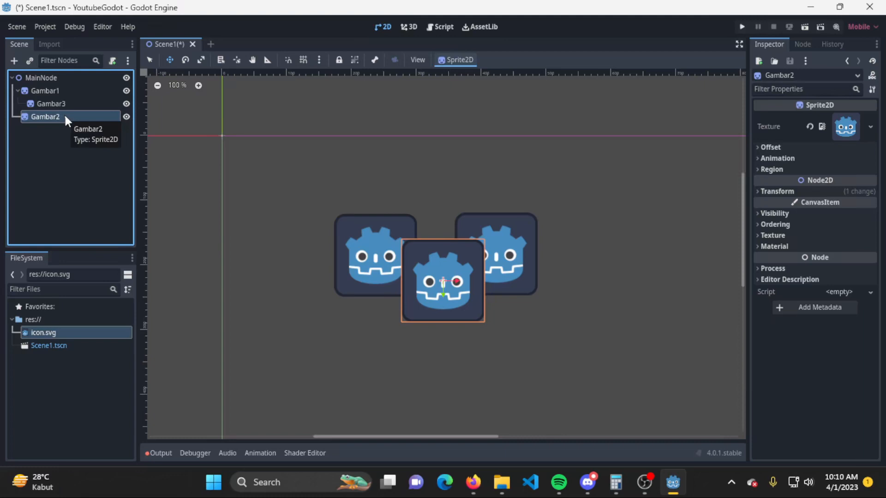
key(Delete)
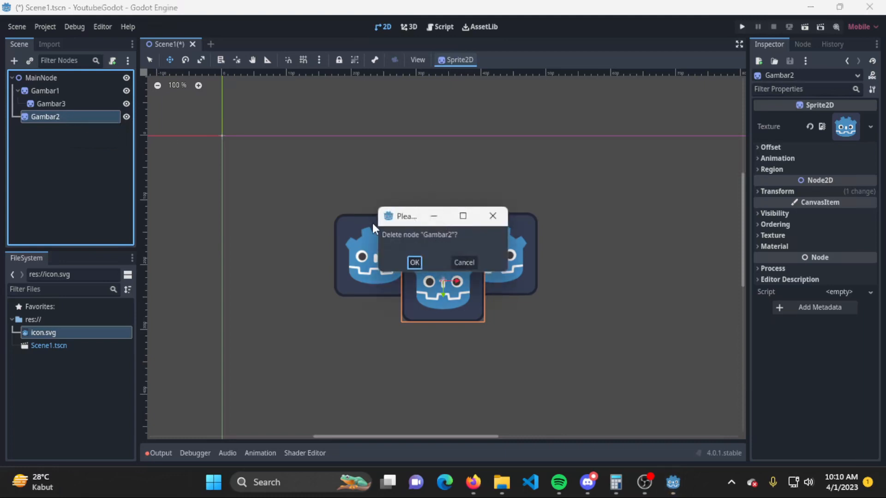
click(415, 263)
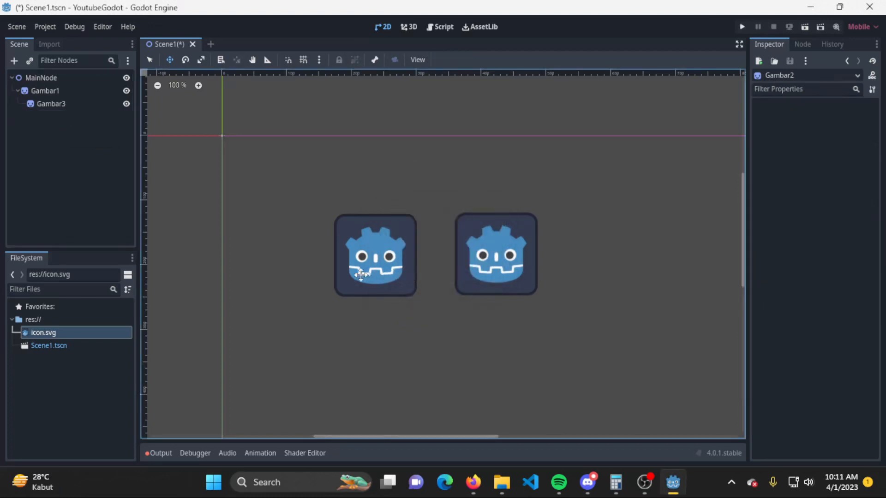
Step: Duplicate the Gambar1 node together with its child Gambar3
click(71, 95)
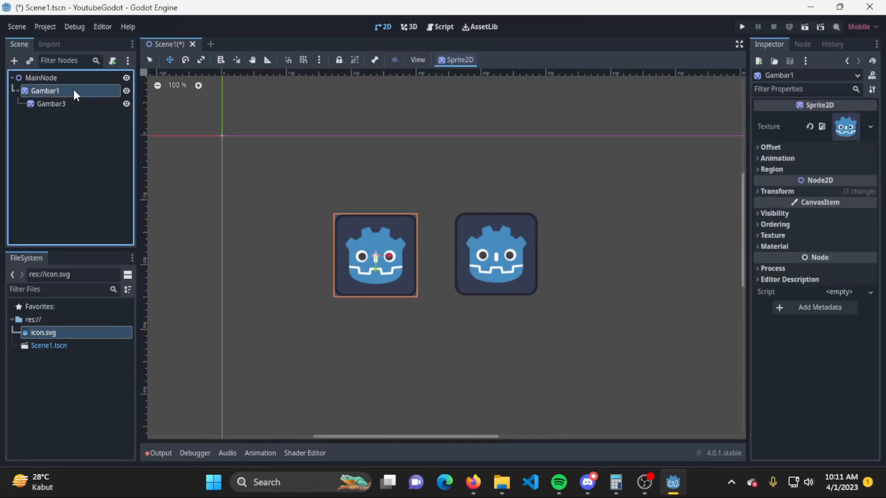
right_click(74, 90)
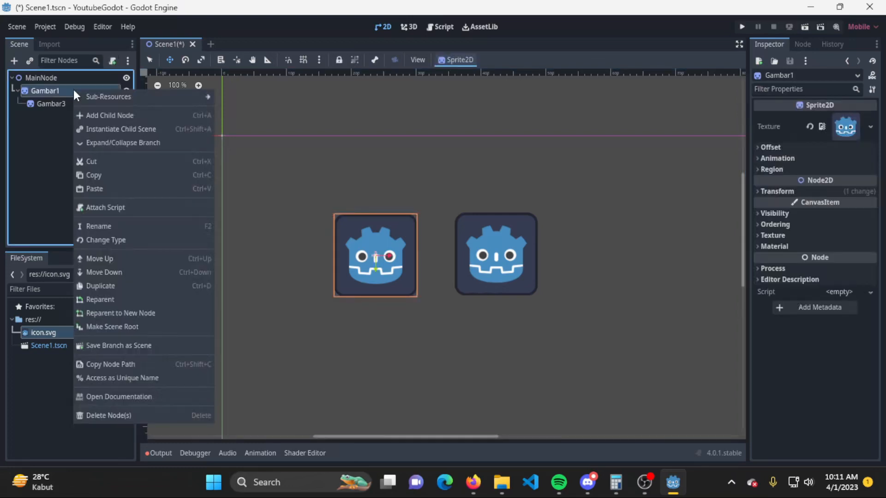
click(144, 284)
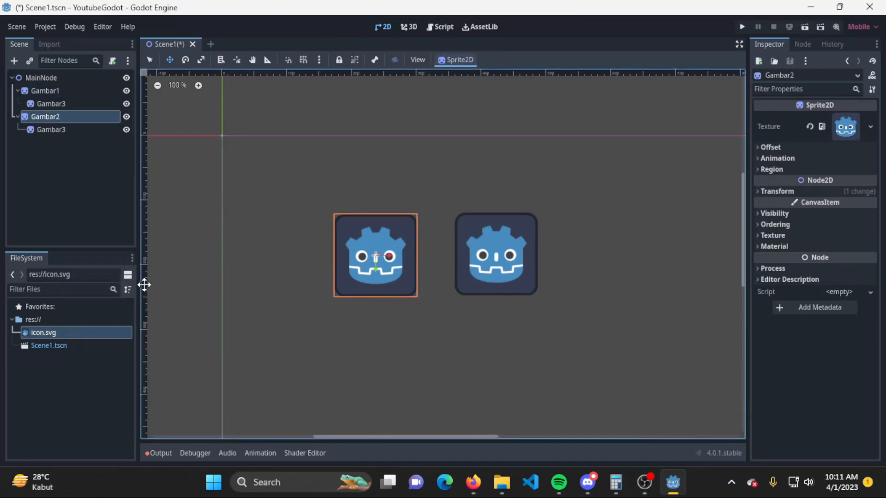
Step: Move the duplicated parent sprite and its child straight below the original pair in the canvas
click(70, 129)
click(70, 116)
click(70, 125)
click(70, 116)
drag(383, 278, 382, 350)
Step: Compare the original and duplicated branches by selecting their parent and child sprites in turn
click(59, 117)
click(62, 129)
click(62, 90)
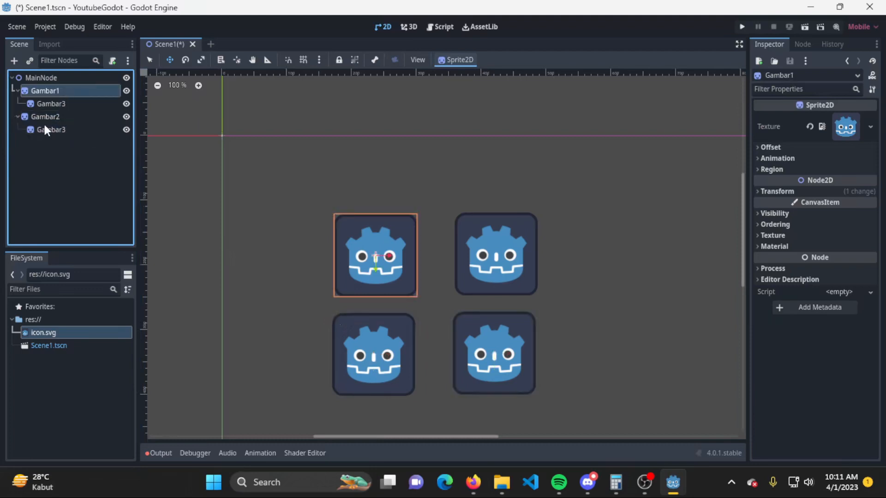
click(50, 117)
click(53, 128)
click(53, 115)
click(56, 80)
click(59, 113)
click(61, 91)
click(61, 117)
click(65, 130)
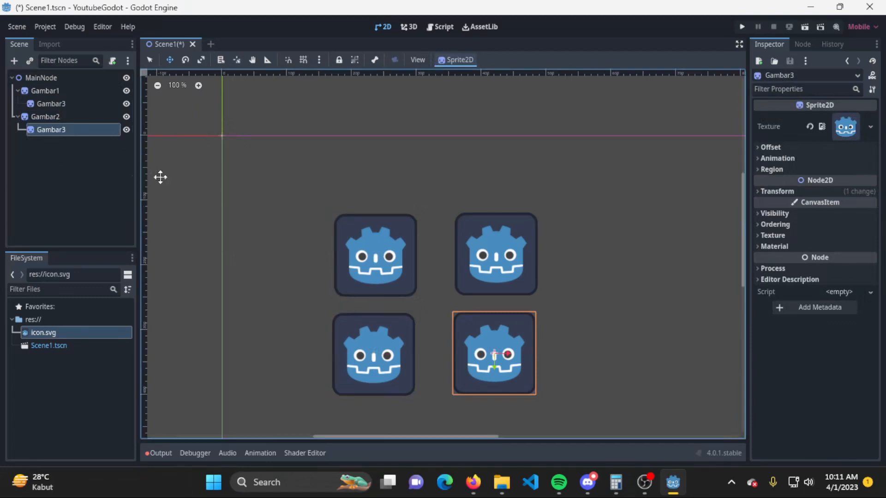
Step: Save the changes to Scene1
click(16, 27)
click(17, 27)
click(15, 25)
click(35, 114)
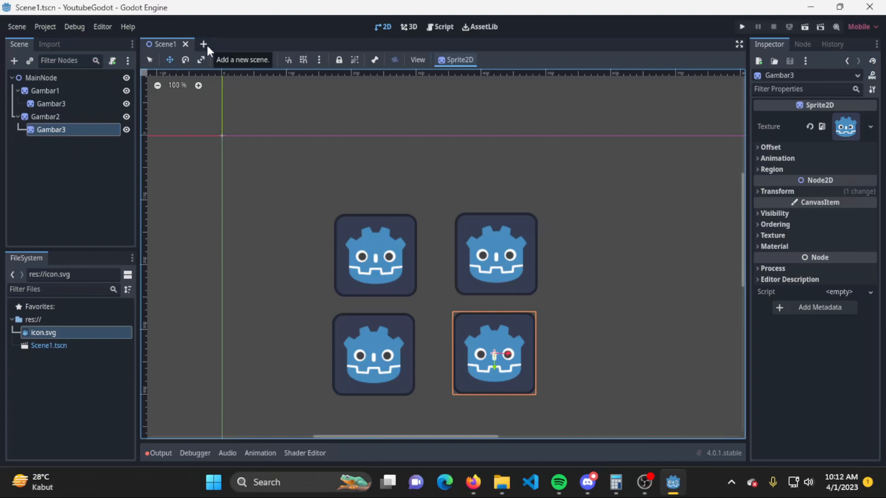
Step: Create a new scene with a 2D Scene root node and save it as Scene2.tscn
click(16, 26)
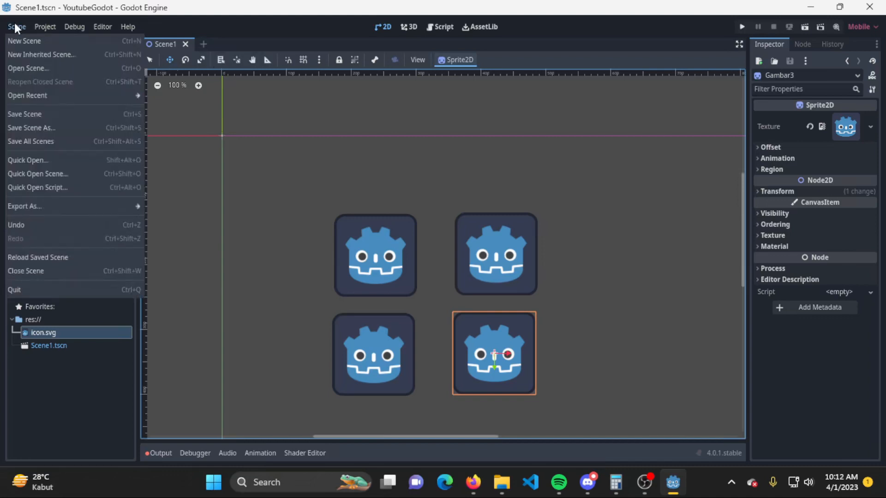
click(28, 41)
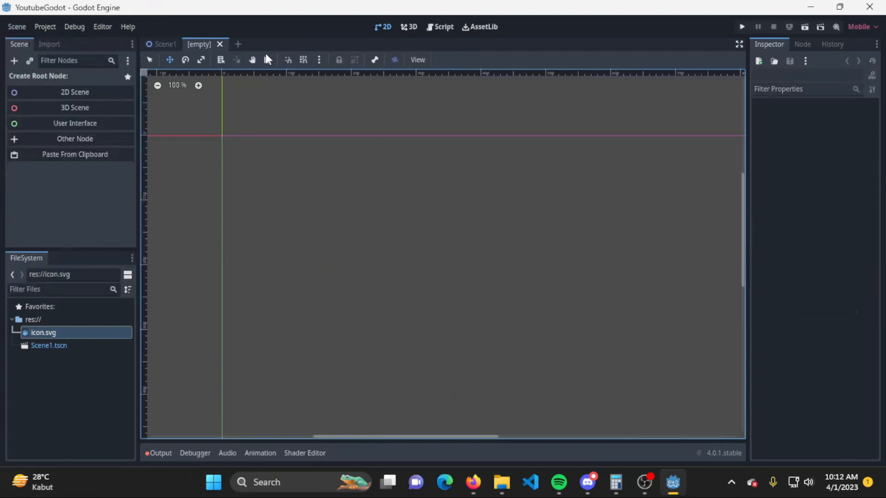
click(118, 94)
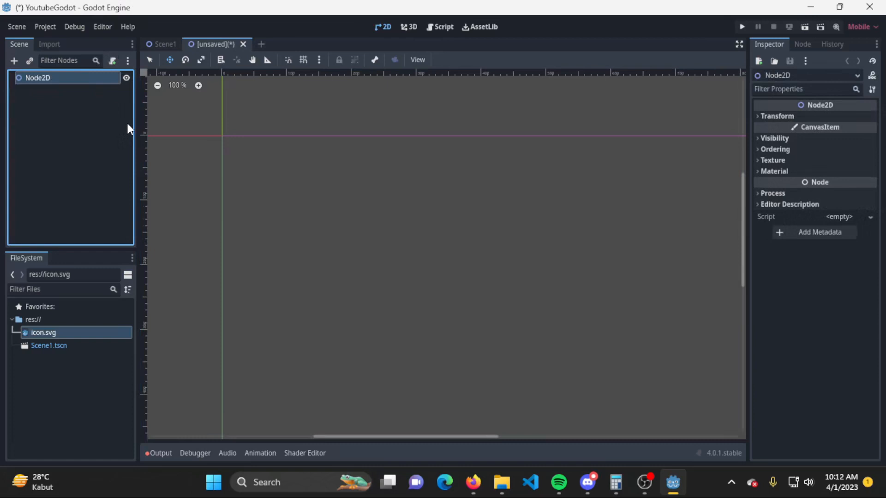
key(ctrl+s)
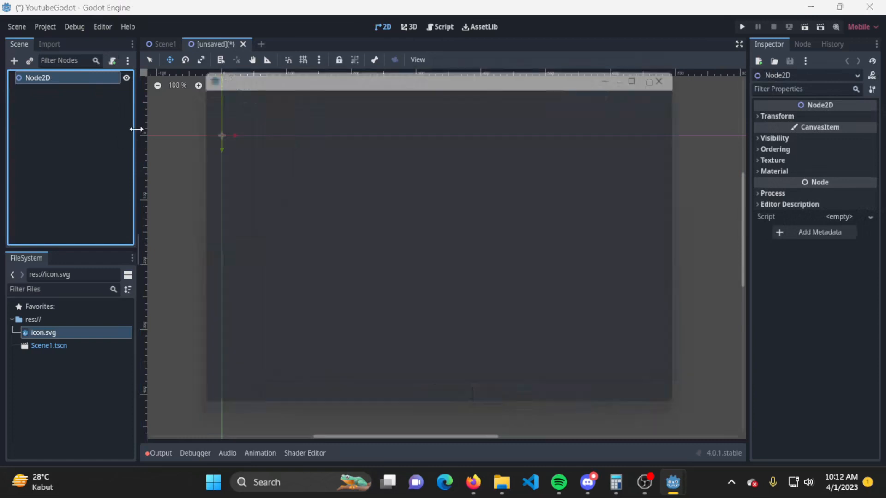
text(Scene.tscn)
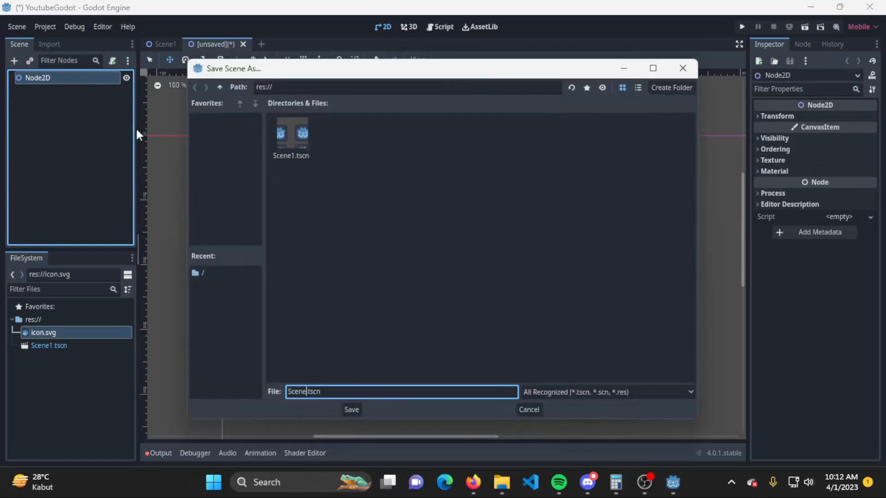
text(2)
key(Return)
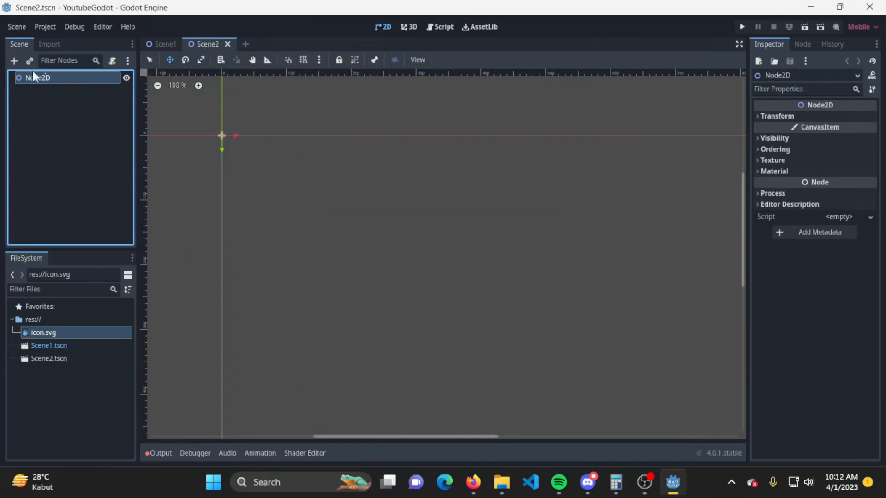
click(13, 64)
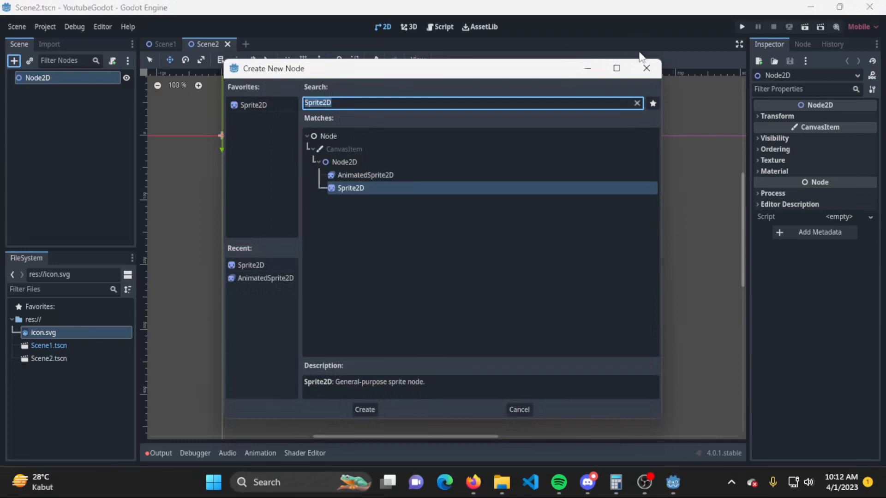
click(646, 68)
right_click(73, 78)
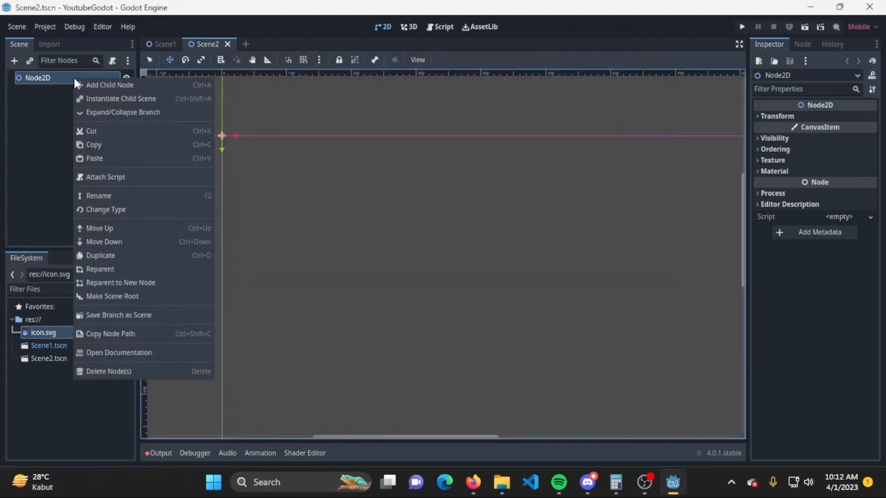
click(35, 112)
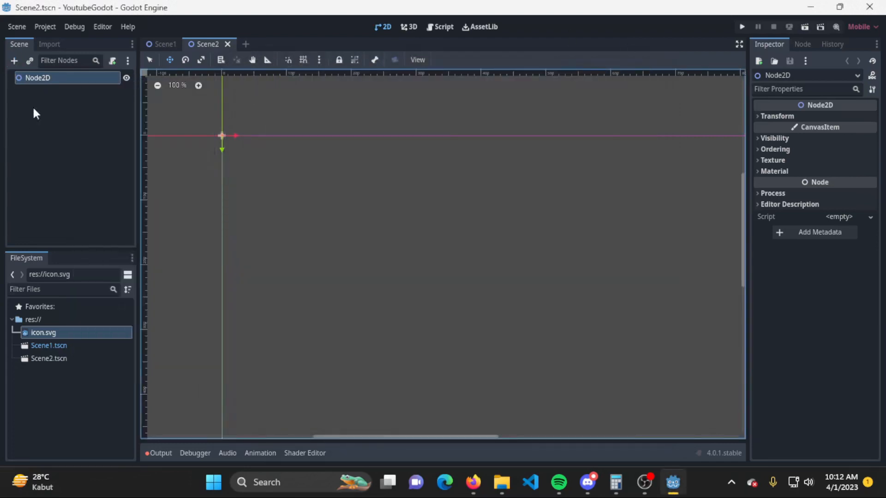
Step: Instantiate Scene1.tscn as a child of the Node2D root in Scene2 and save the scene
right_click(71, 78)
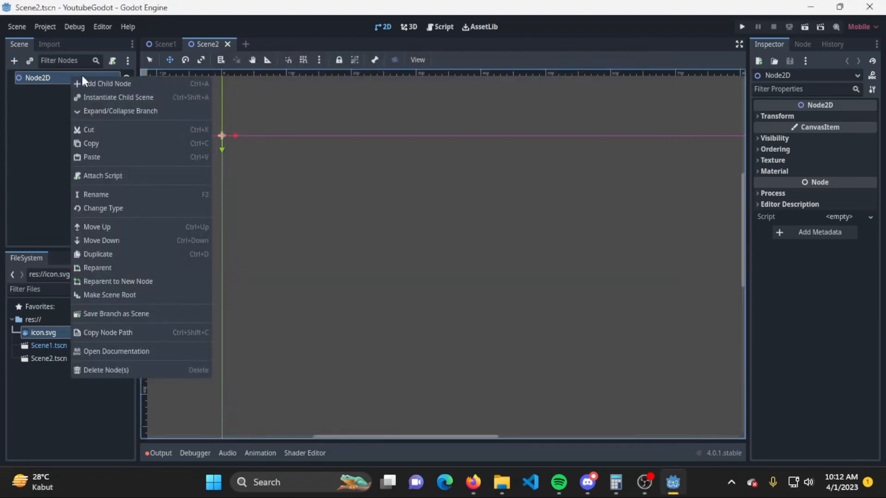
click(158, 97)
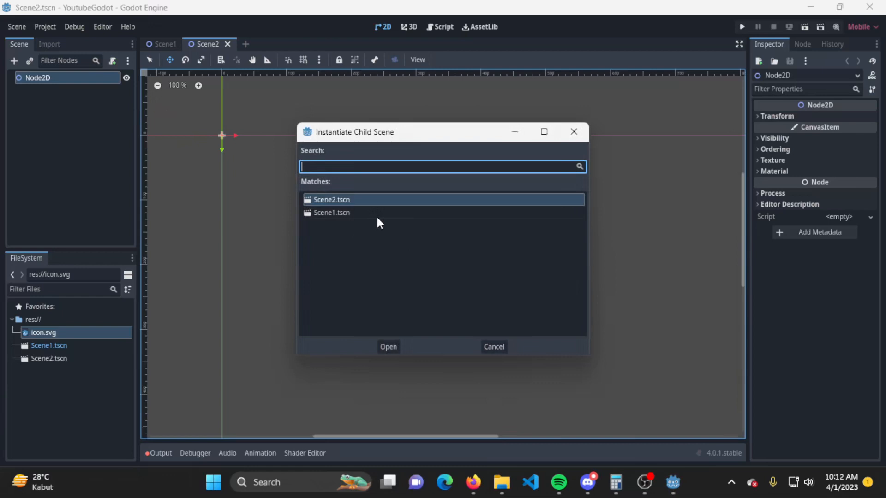
click(377, 212)
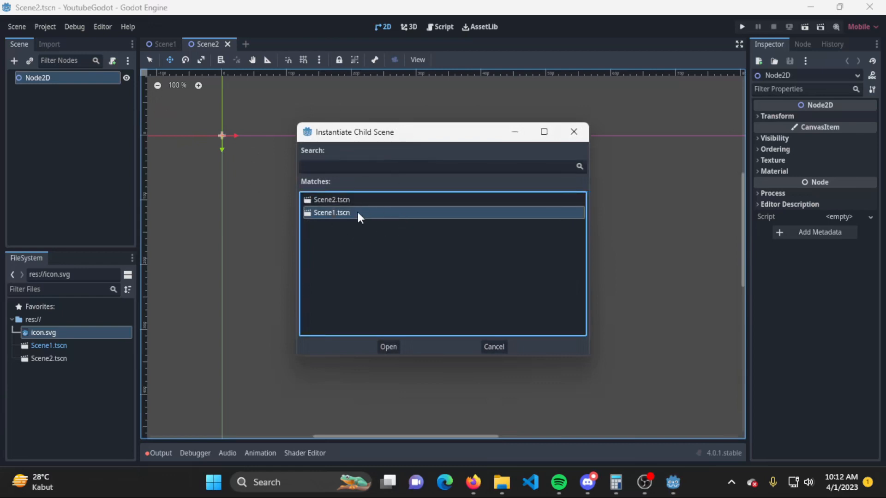
double_click(356, 210)
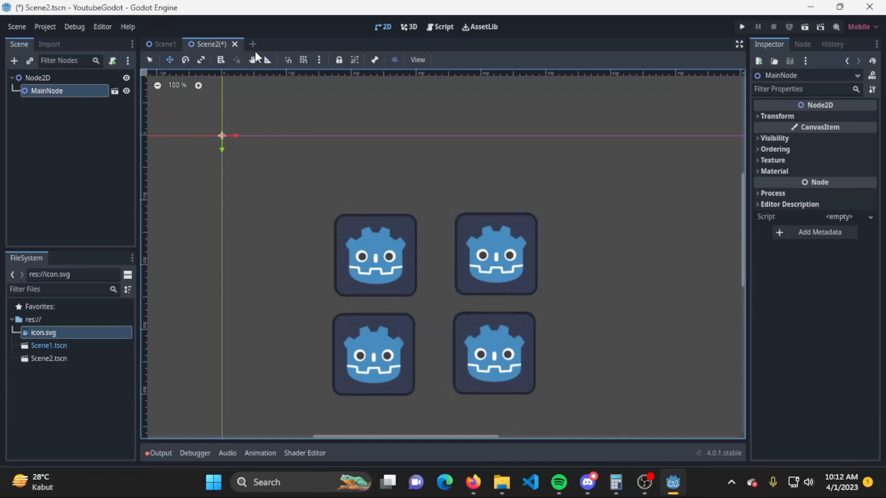
key(ctrl+s)
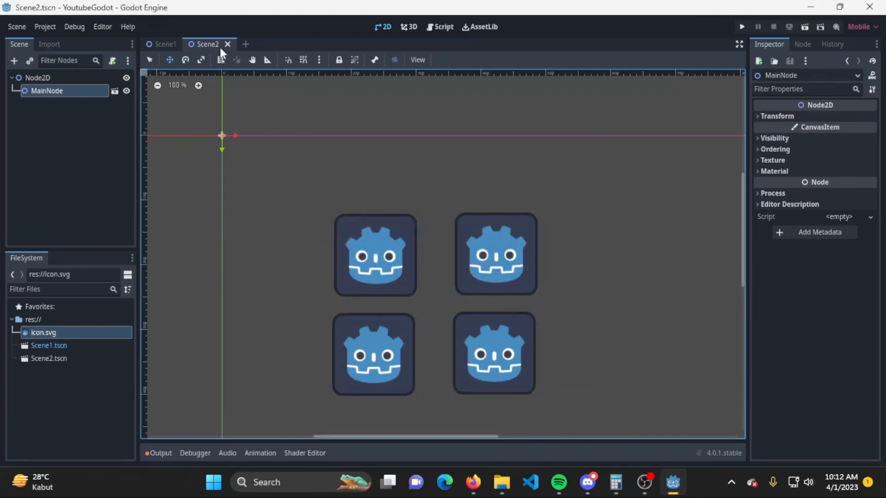
Step: Open the instanced MainNode's source scene for editing and delete the Gambar3 child under Gambar1
click(54, 94)
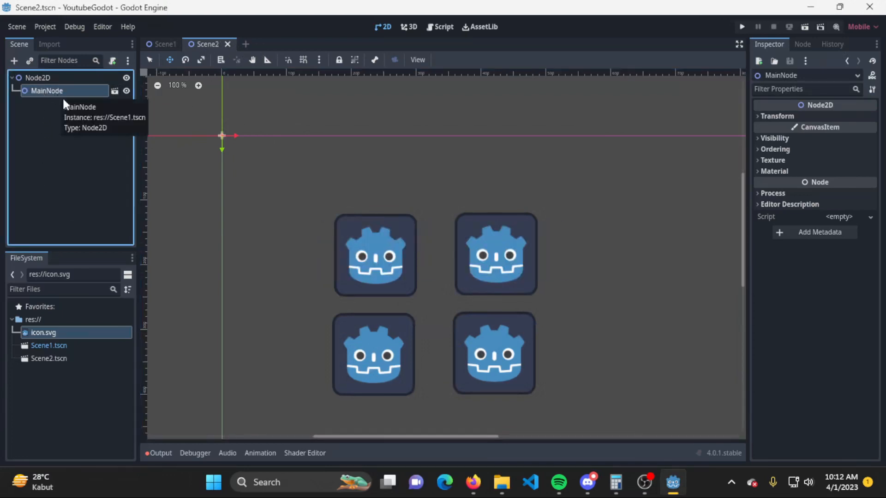
click(114, 92)
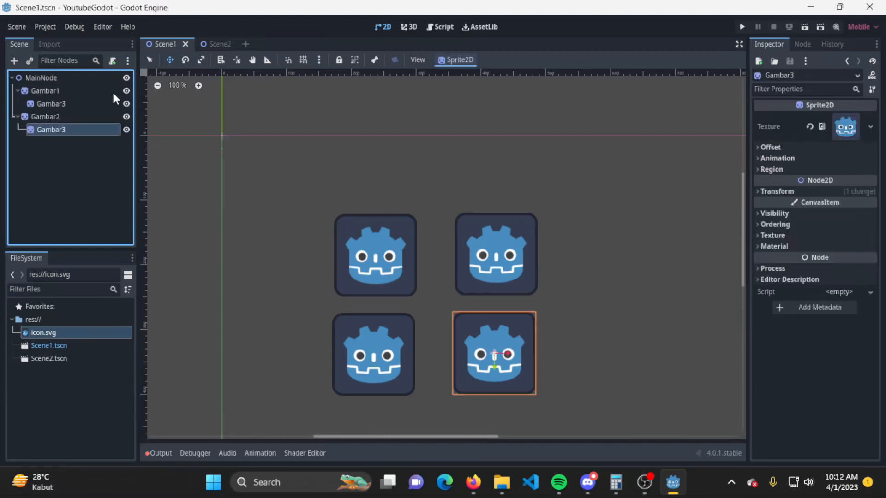
click(69, 78)
click(80, 130)
click(79, 104)
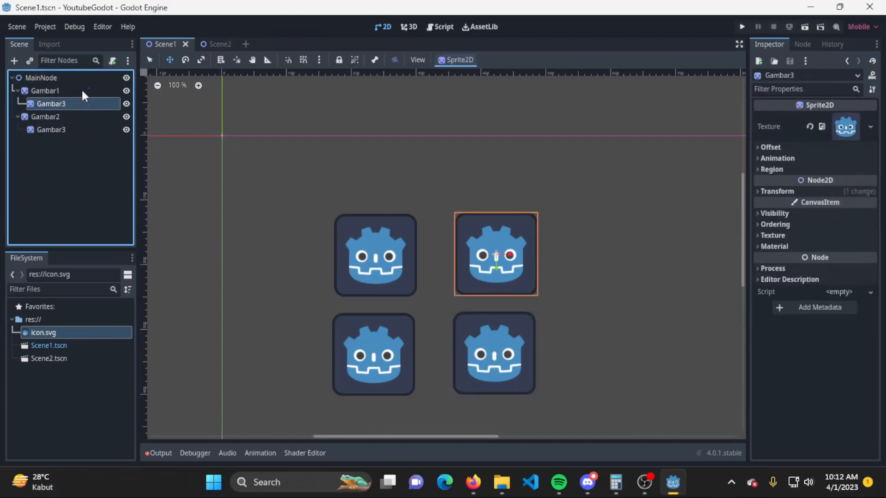
click(85, 116)
click(76, 148)
click(73, 104)
key(Delete)
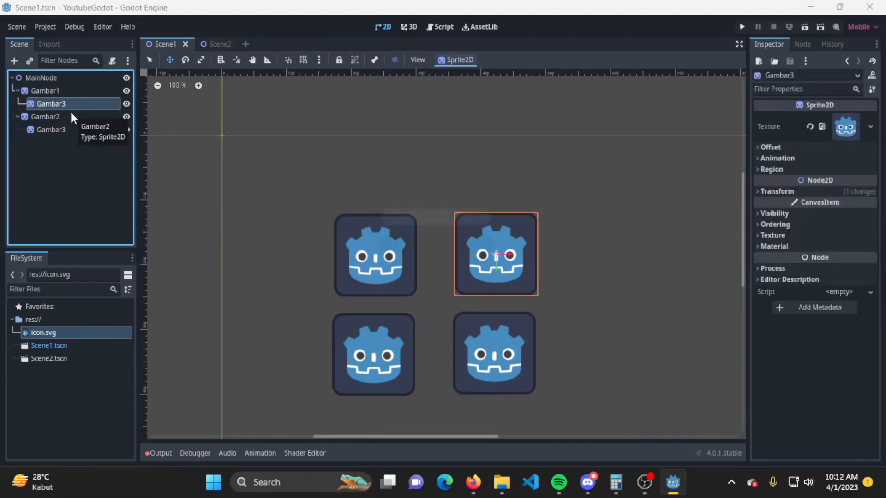
click(414, 262)
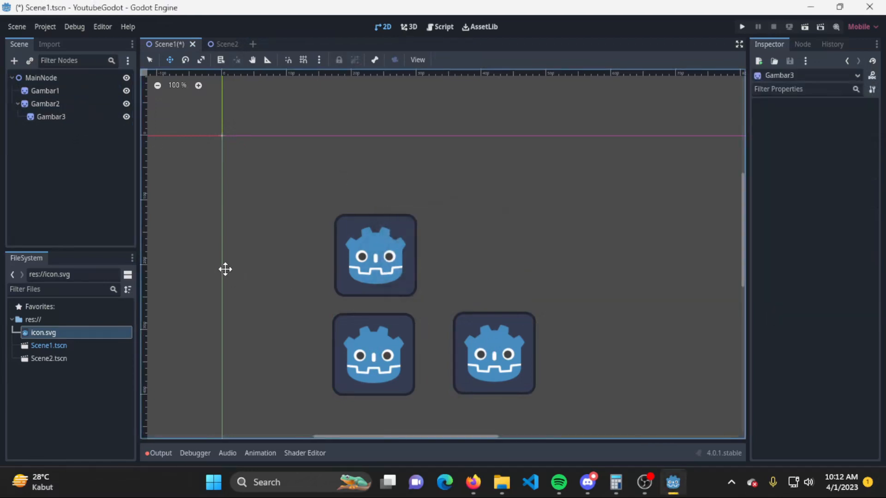
Step: Compare the sprites in Scene2 with those in Scene1 to check how the instance reflects the deletion
click(217, 41)
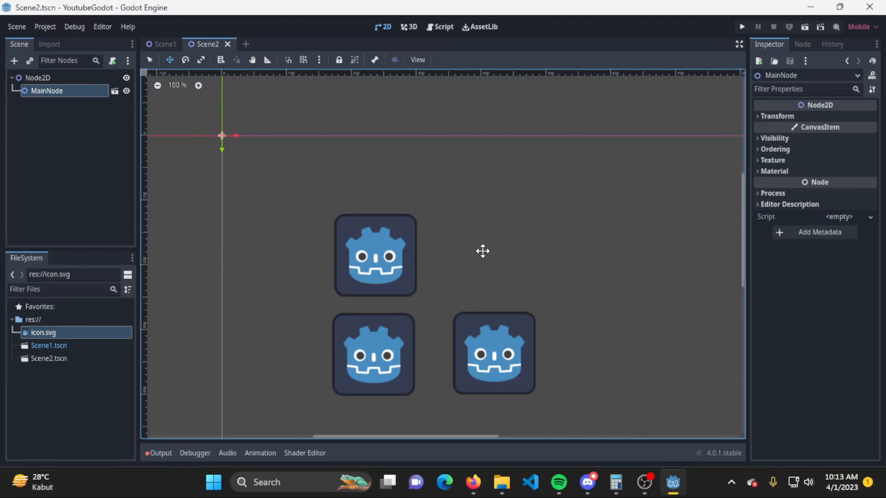
click(159, 44)
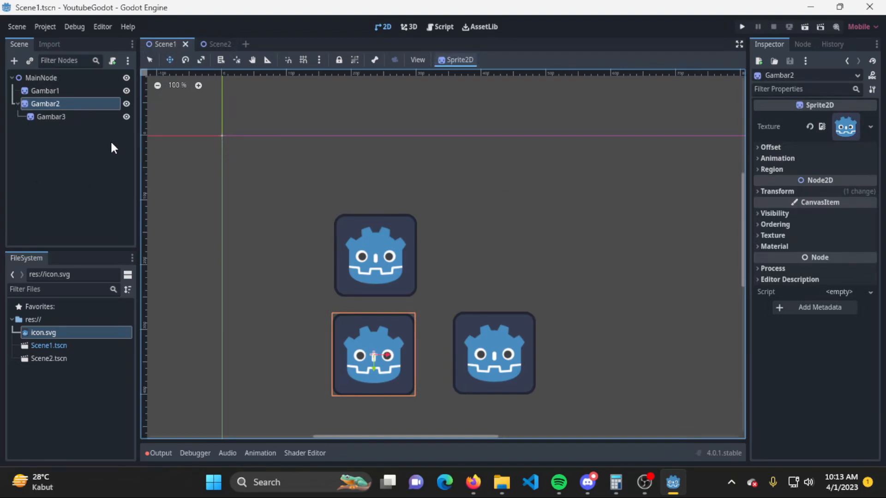
click(213, 45)
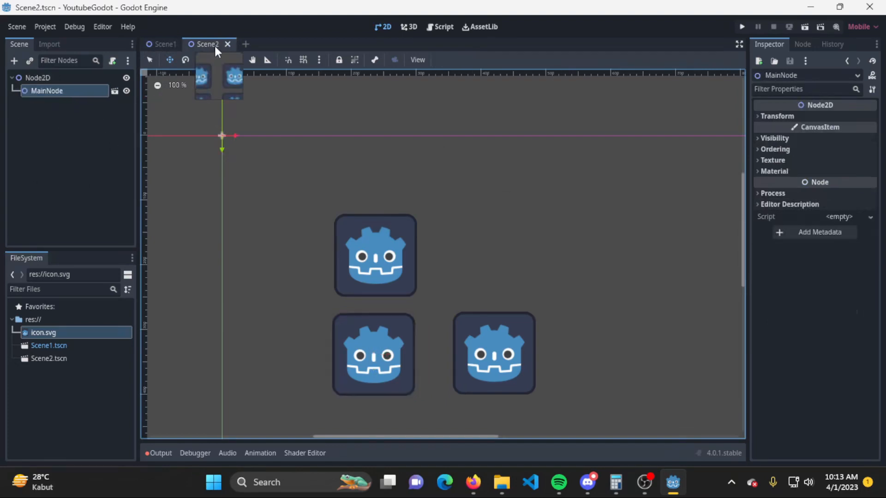